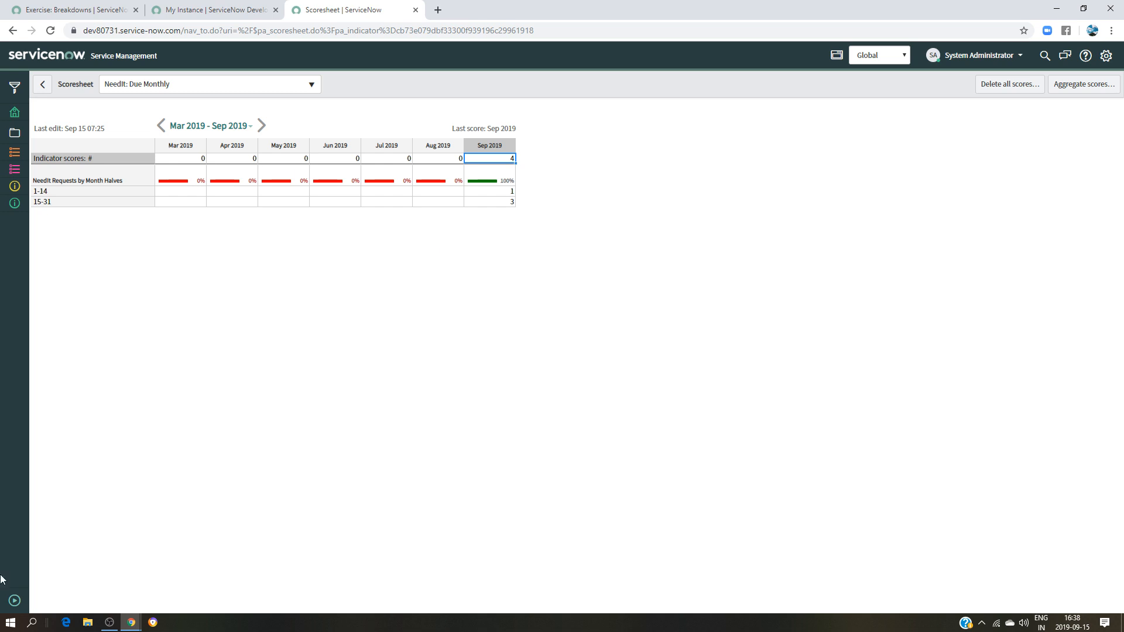
# - Return from the scoresheet to the NeedIt: Due Monthly indicator and open its Analytics Hub
pyautogui.click(42, 84)
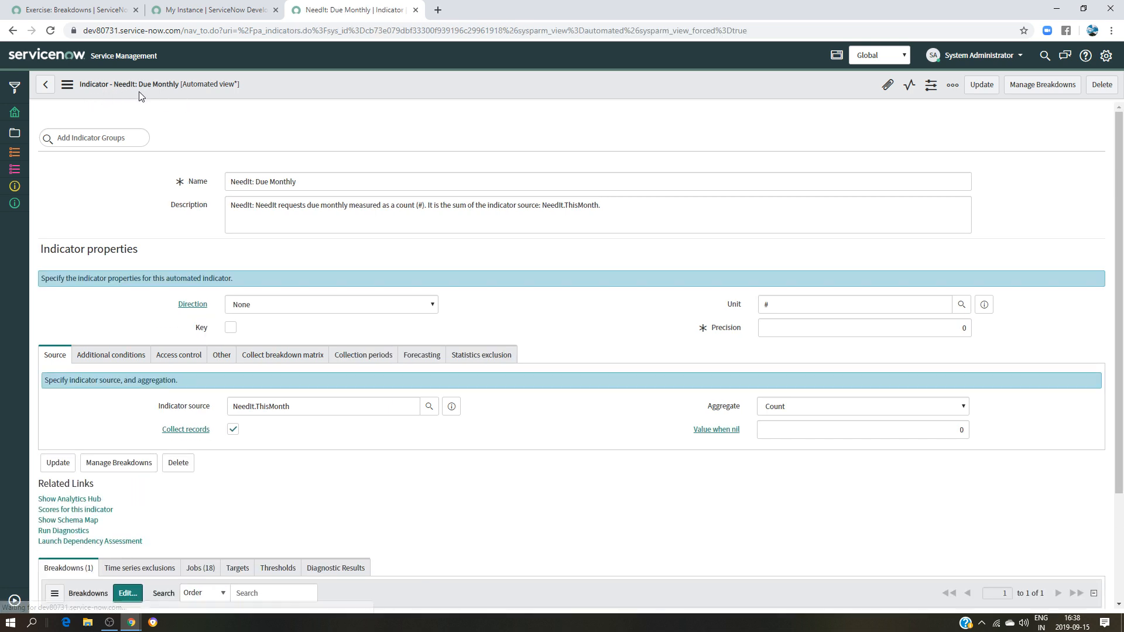
pyautogui.scroll(-2, 520, 328)
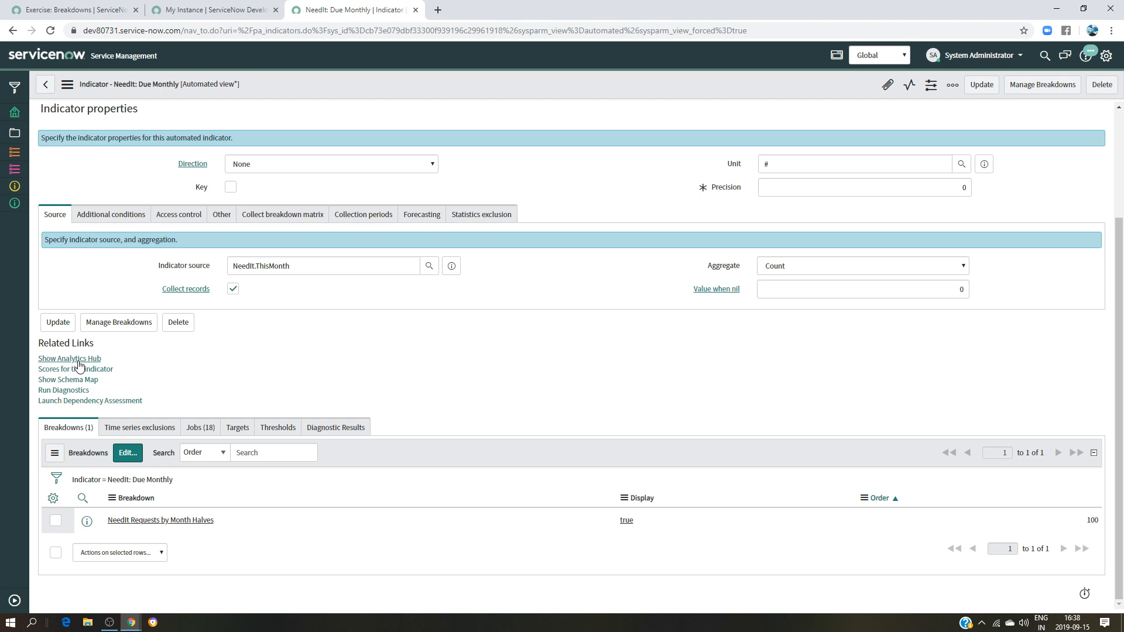
pyautogui.click(60, 366)
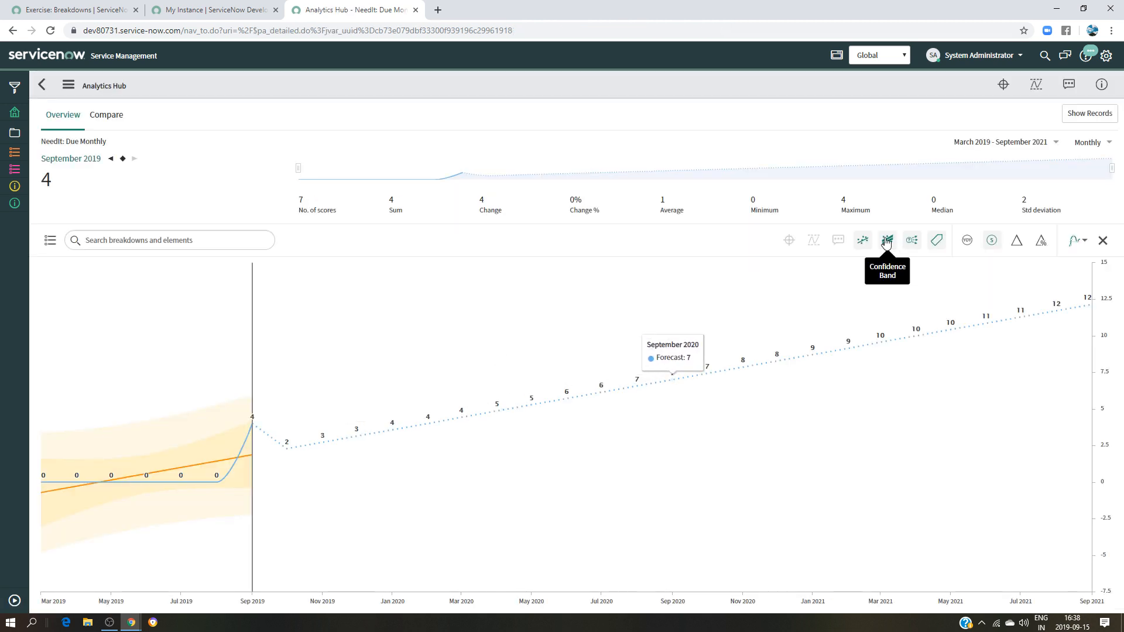
# - Hide the trend line, confidence band and forecast on the NeedIt: Due Monthly chart
pyautogui.click(863, 240)
pyautogui.click(912, 244)
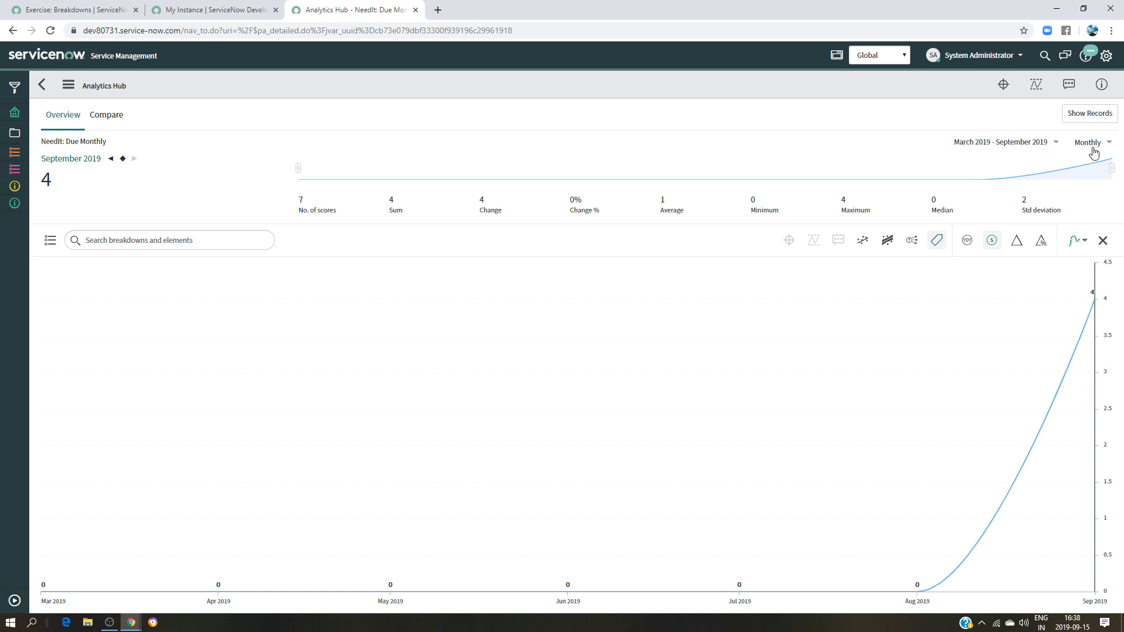
pyautogui.moveTo(1092, 298)
# - Show the trend line, confidence band and forecast on the chart, and toggle the data labels off and on
pyautogui.click(863, 241)
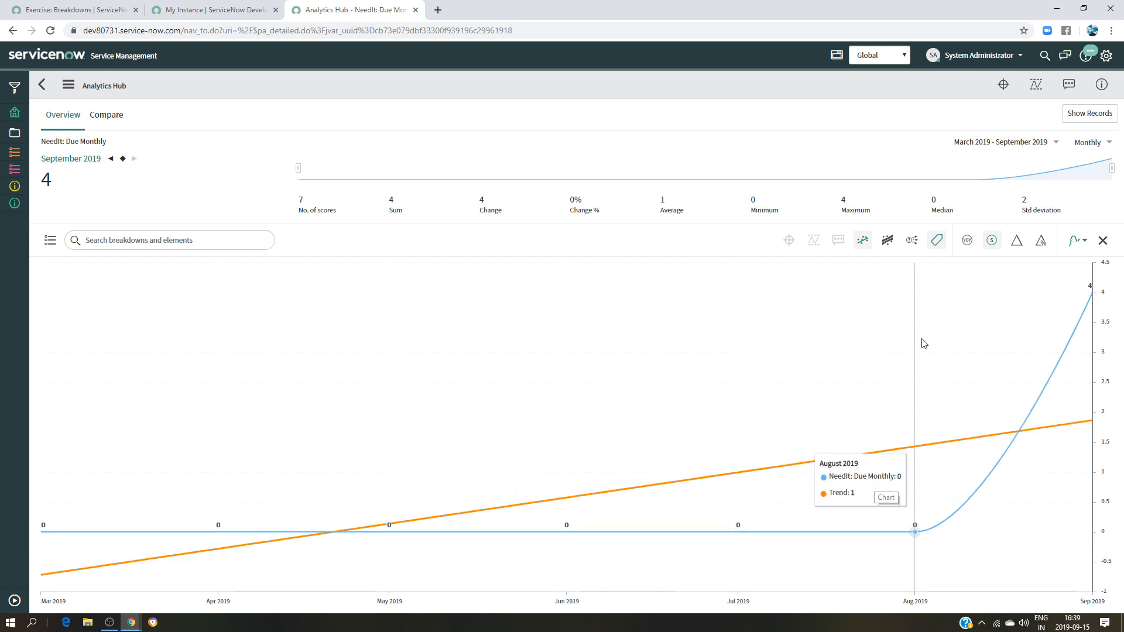
pyautogui.click(888, 240)
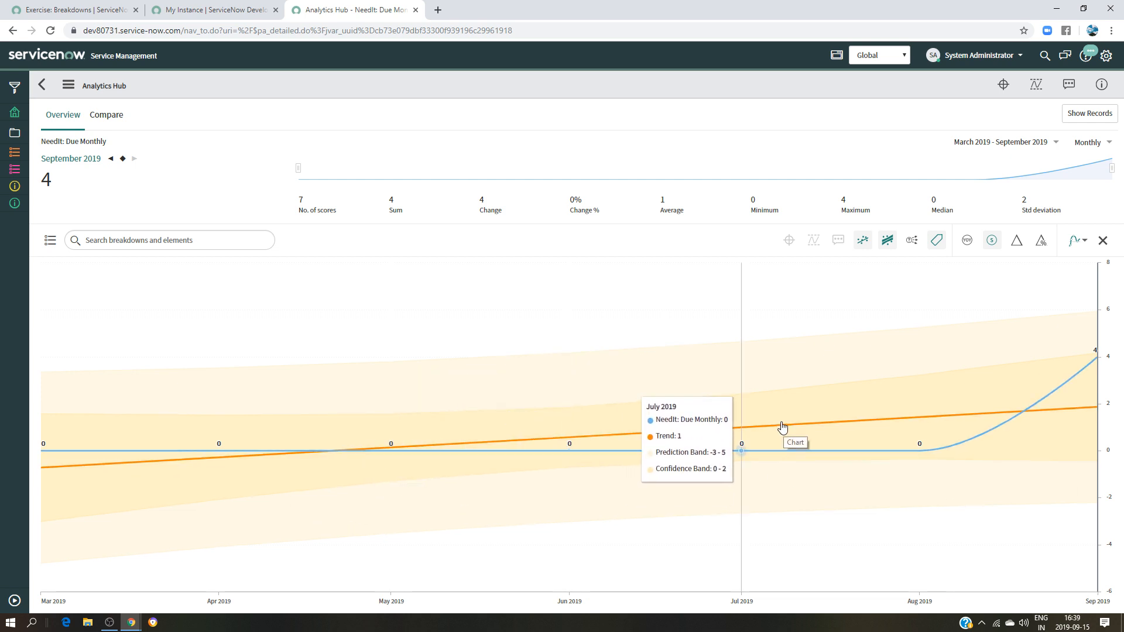
pyautogui.click(912, 240)
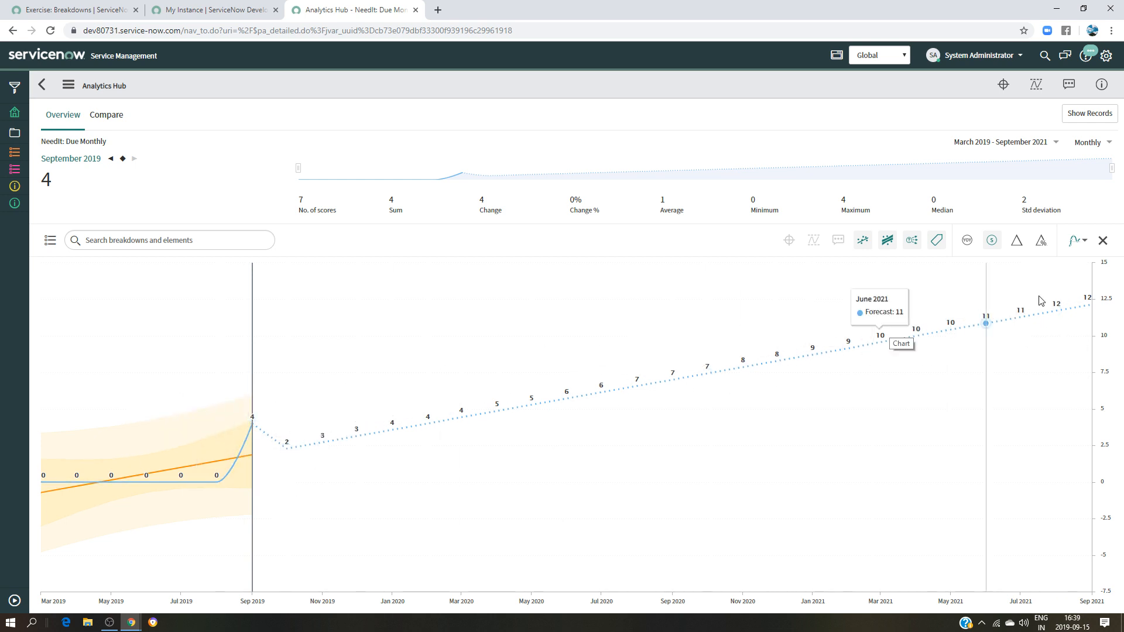
pyautogui.click(937, 240)
pyautogui.click(937, 240)
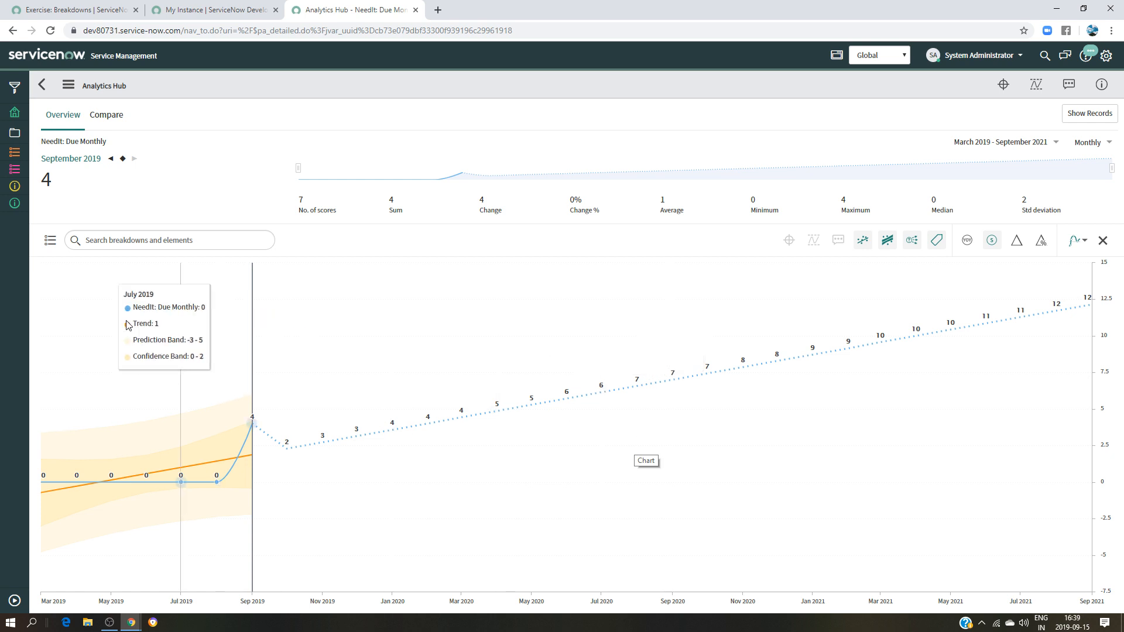
# - View the chart broken down by the elements of NeedIt Requests by Month Halves
pyautogui.click(51, 246)
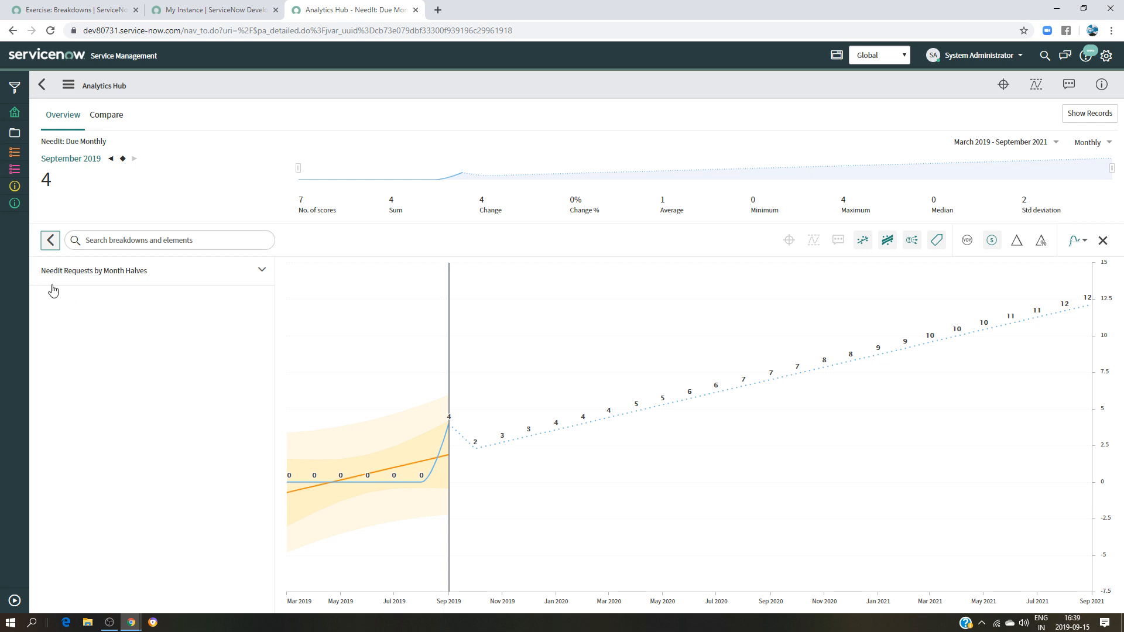
pyautogui.click(130, 279)
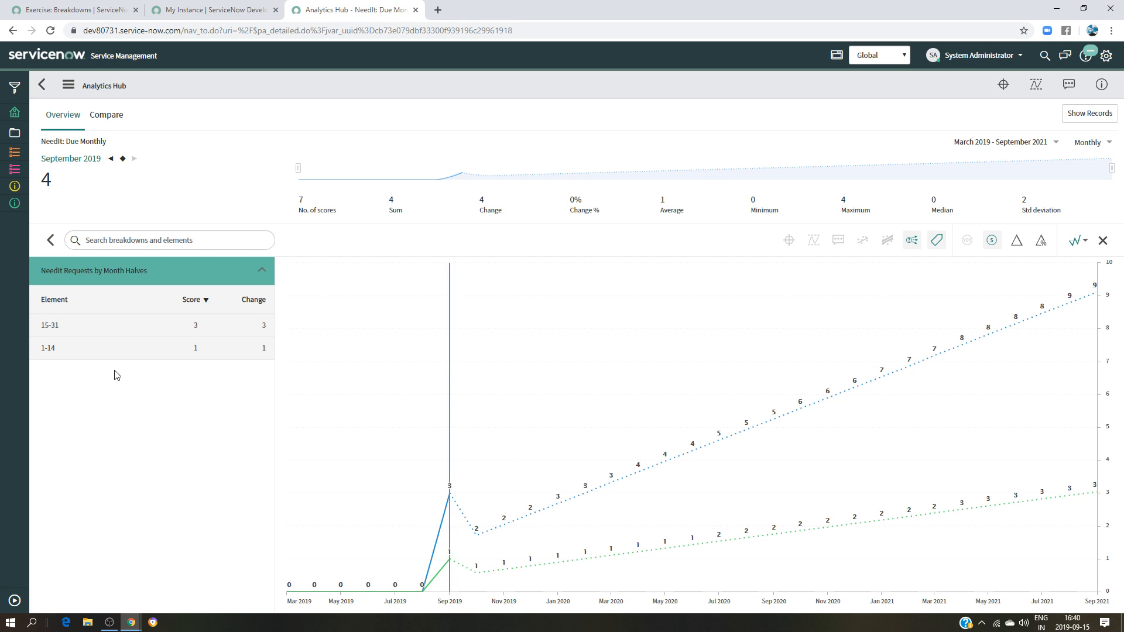
# - Start a new breakdown in the breakdown wizard with NeedIt: Due Monthly as the indicator and Request type as the field
pyautogui.click(14, 600)
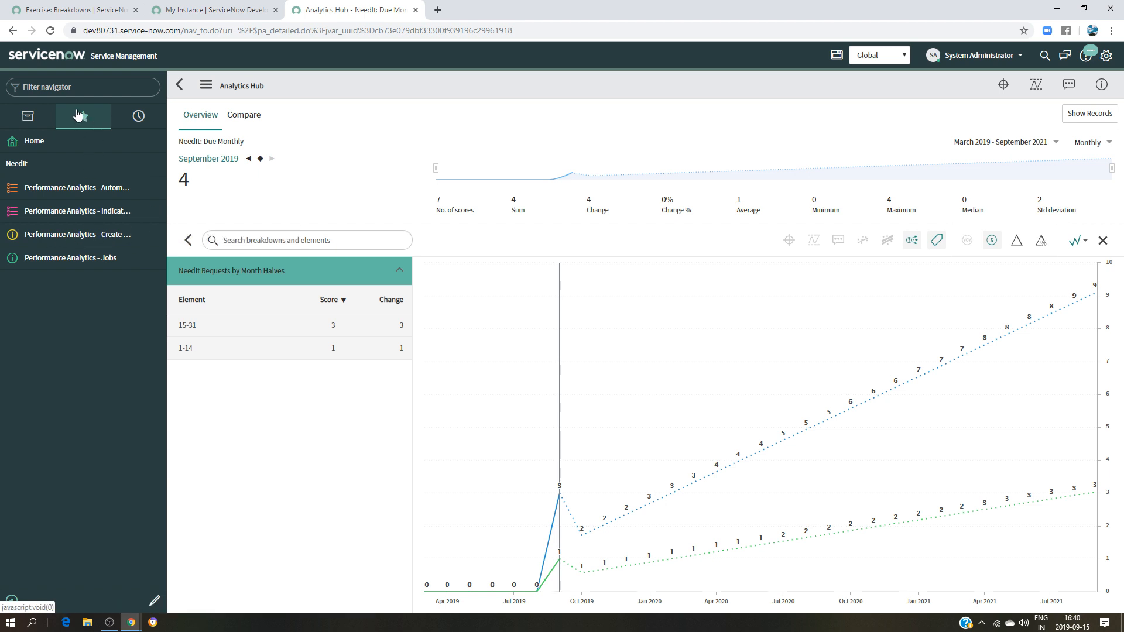
pyautogui.click(93, 236)
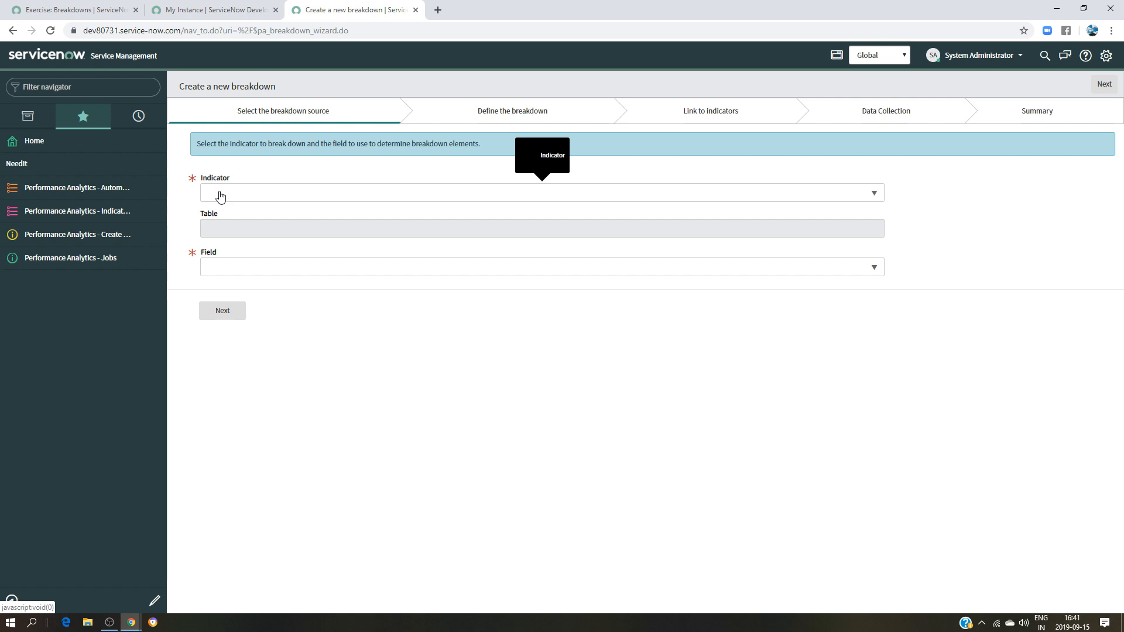
pyautogui.click(216, 194)
pyautogui.write('d')
pyautogui.click(252, 337)
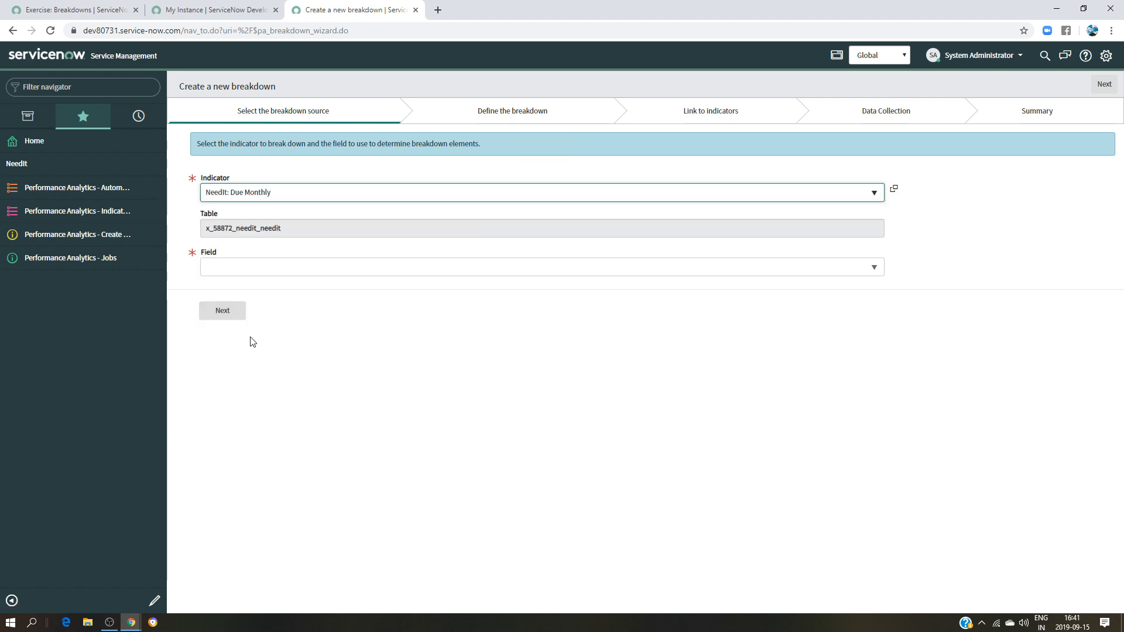
pyautogui.click(273, 267)
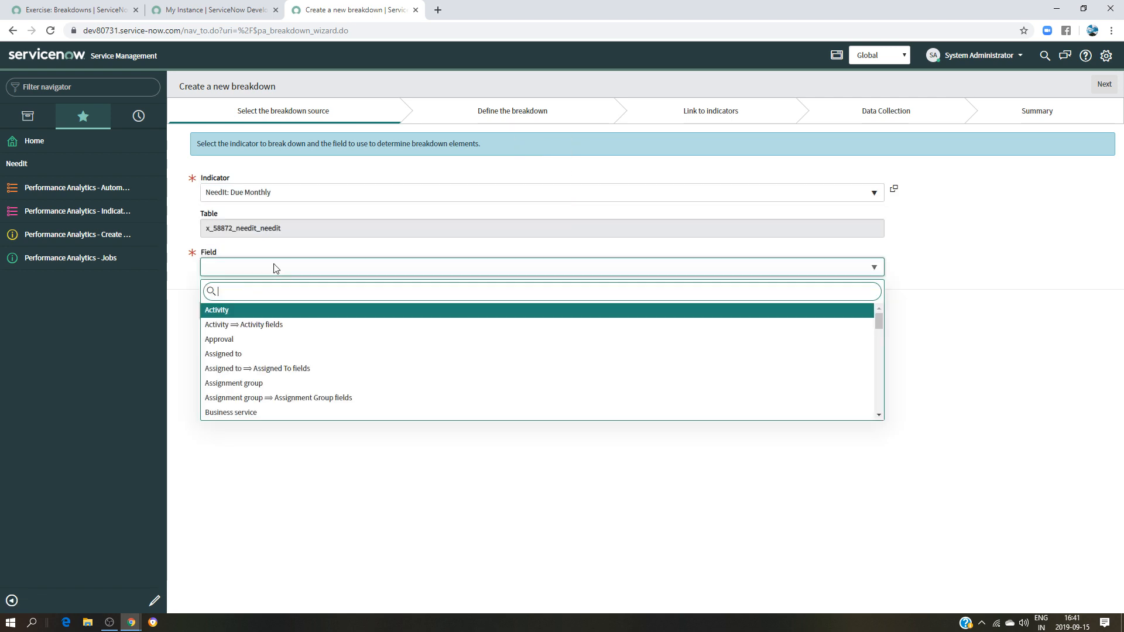
pyautogui.write('re')
pyautogui.click(222, 399)
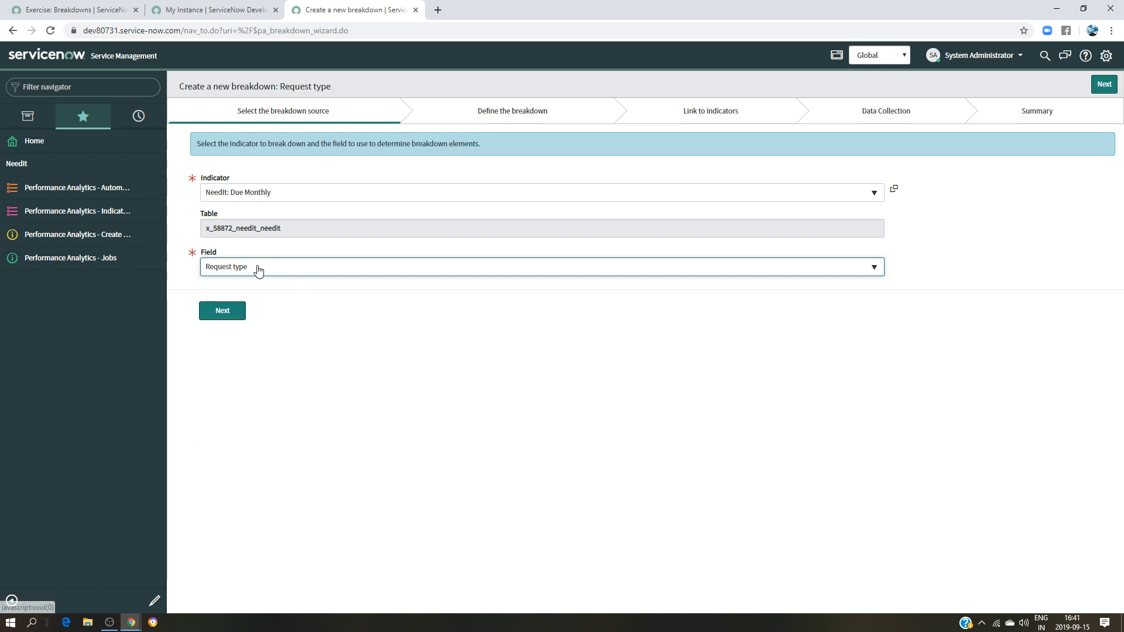
pyautogui.click(229, 315)
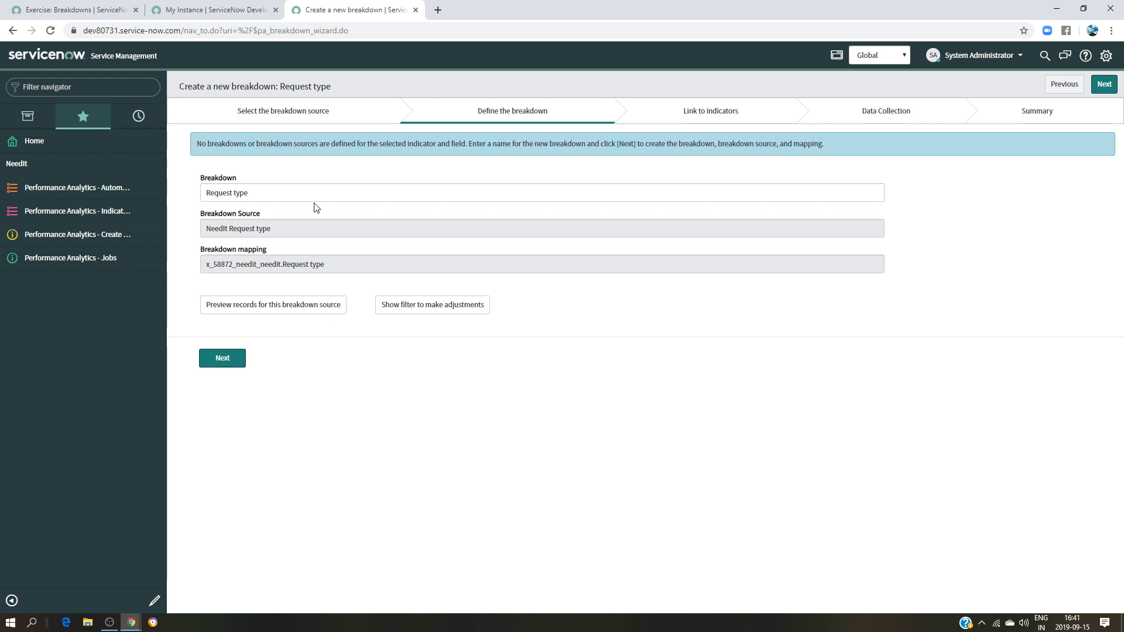
# - Keep the default definition and linked indicator, set past data collection to 90 days ago, and apply the Request type breakdown
pyautogui.click(236, 361)
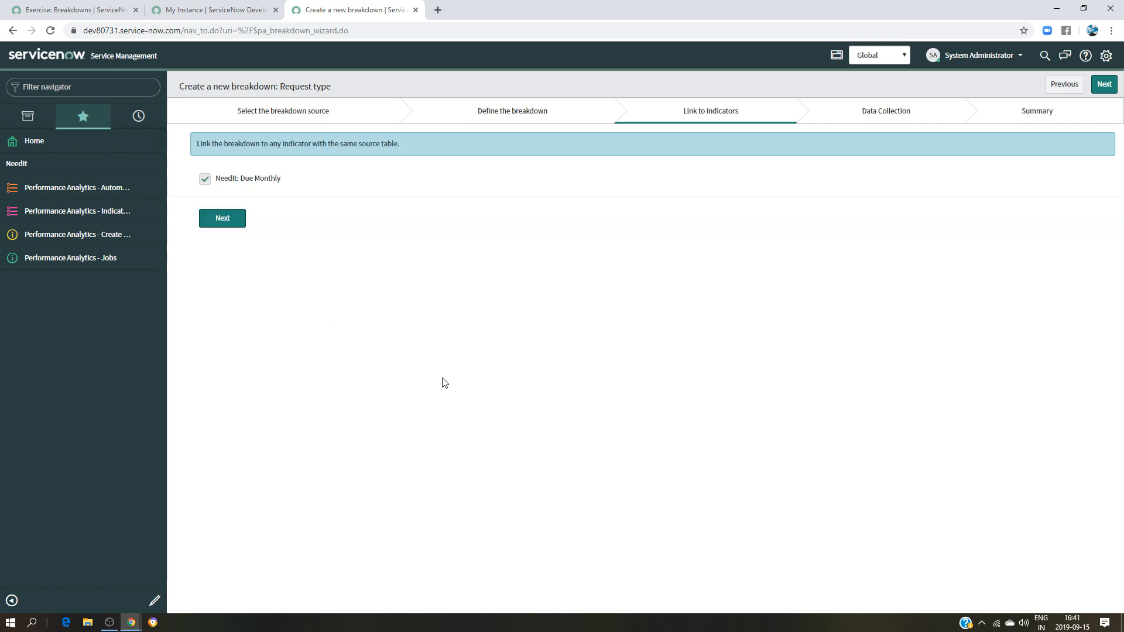
pyautogui.click(216, 221)
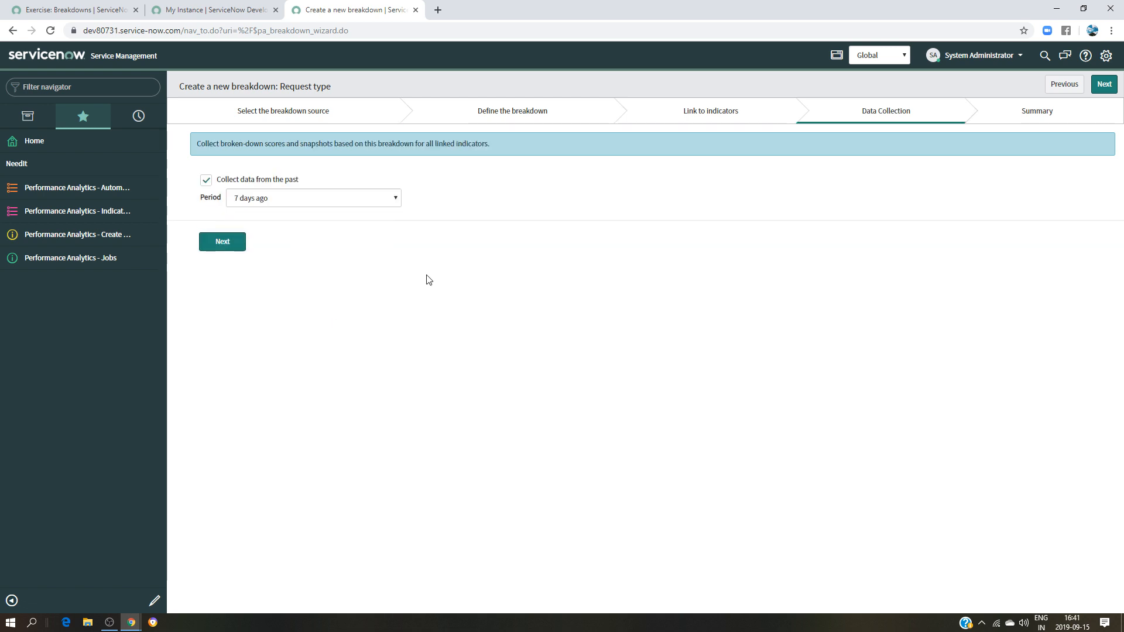
pyautogui.click(376, 202)
pyautogui.click(305, 237)
pyautogui.click(229, 244)
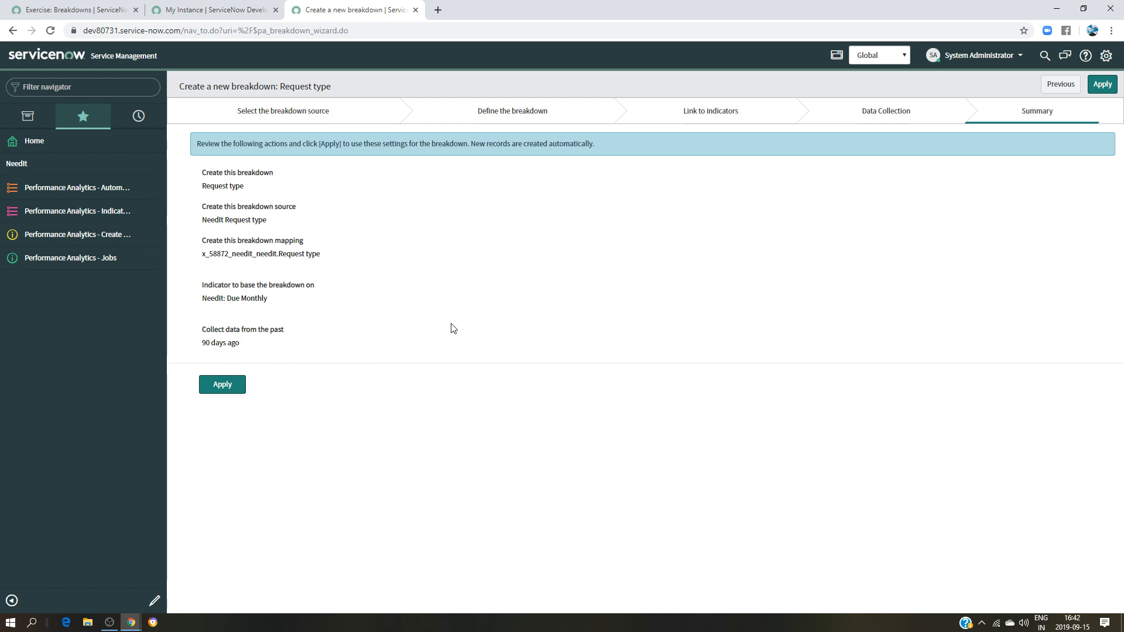
pyautogui.click(225, 387)
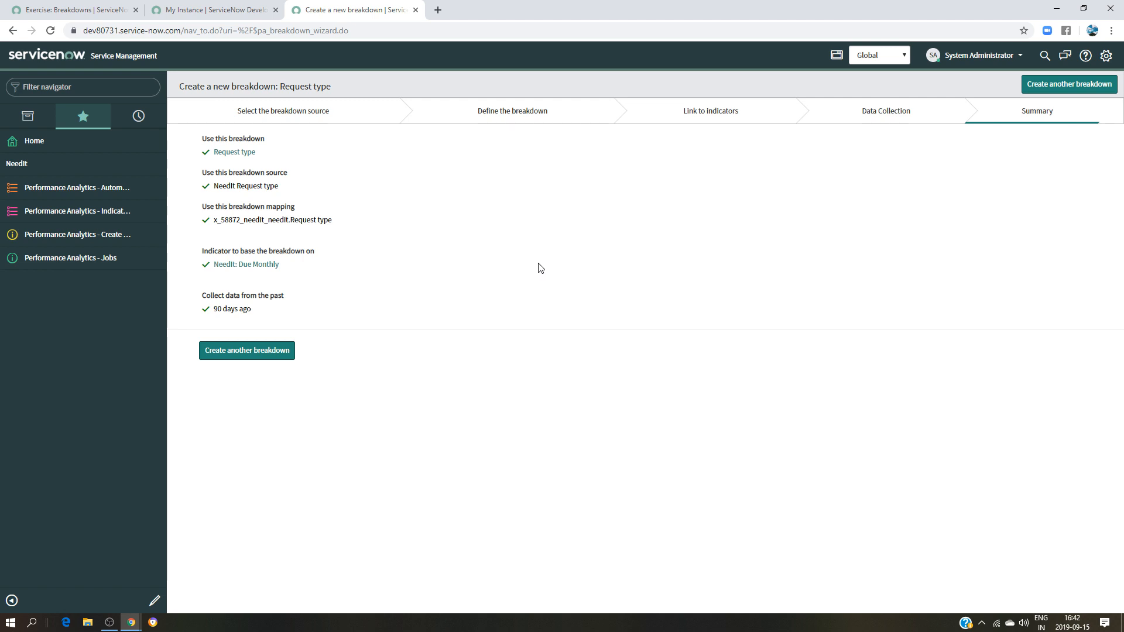
# - Start another breakdown with NeedIt: Due Monthly as the indicator and Requested for as the field
pyautogui.click(243, 354)
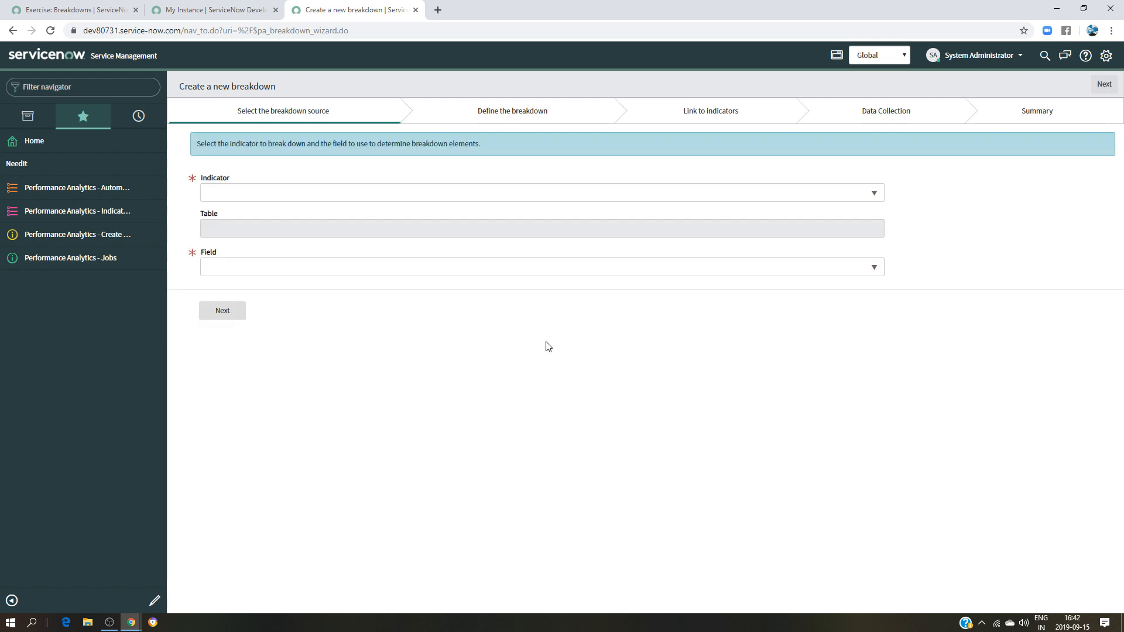
pyautogui.click(228, 193)
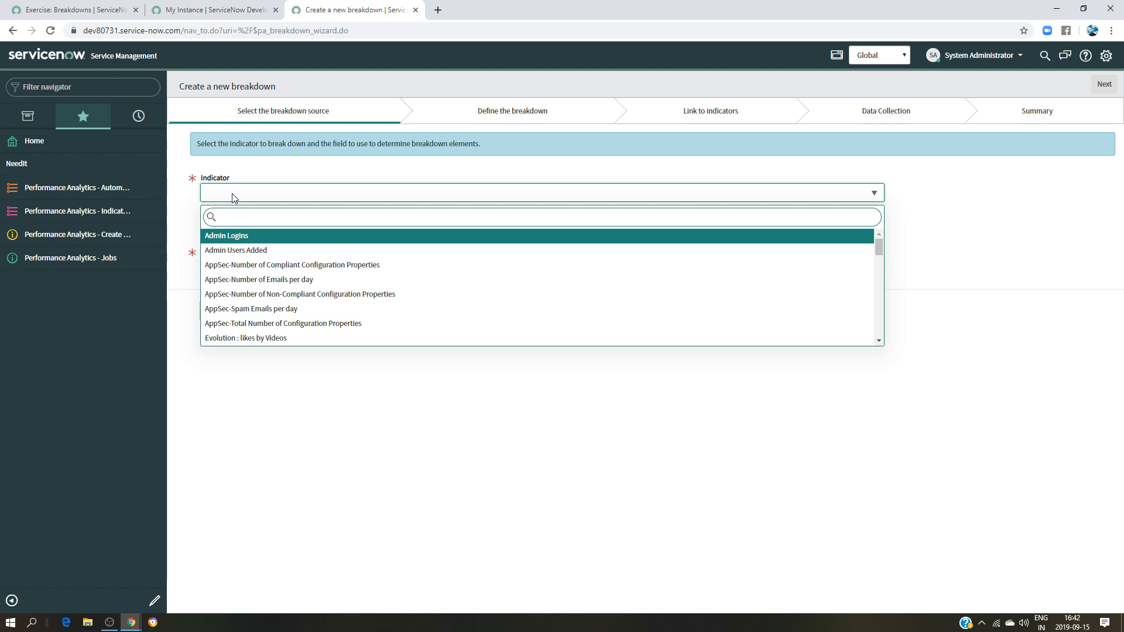
pyautogui.write('due')
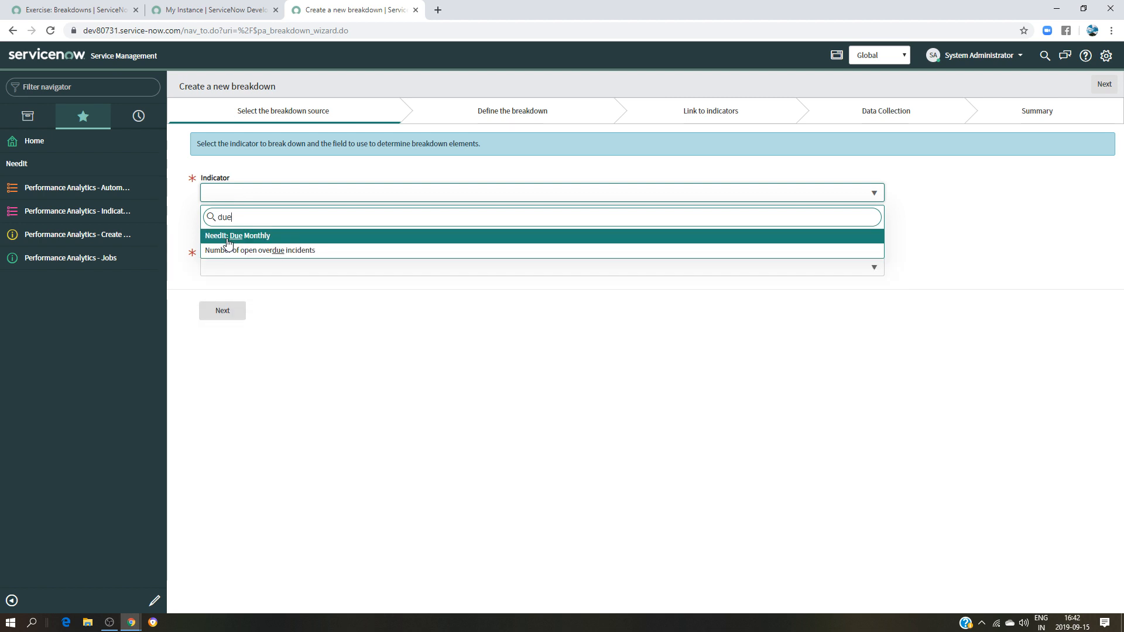
pyautogui.click(228, 238)
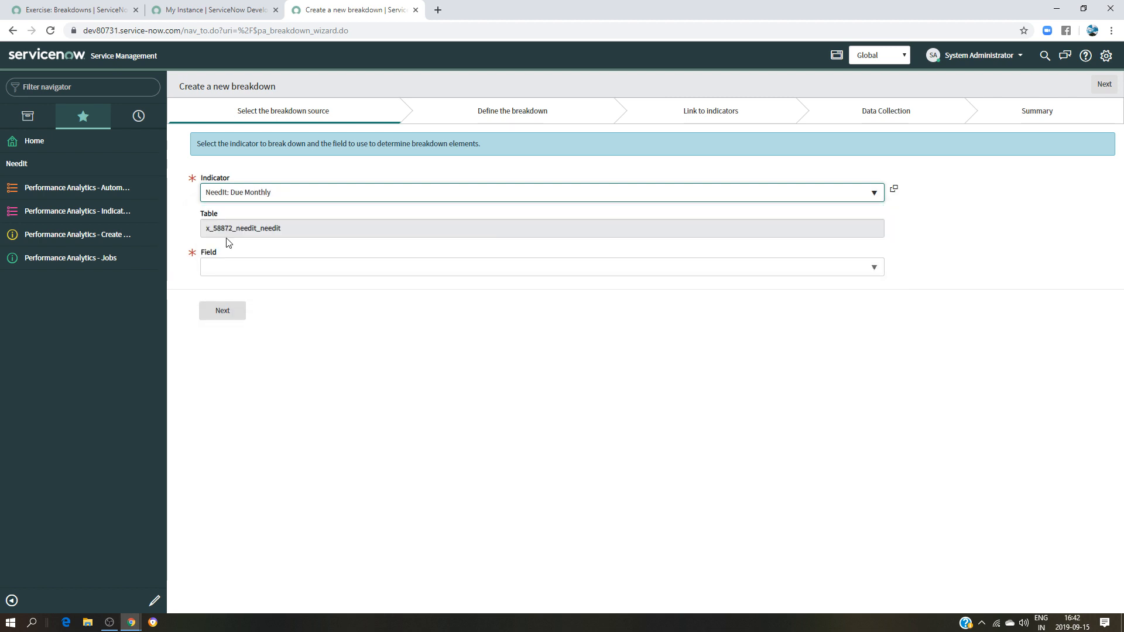
pyautogui.click(231, 272)
pyautogui.write('req')
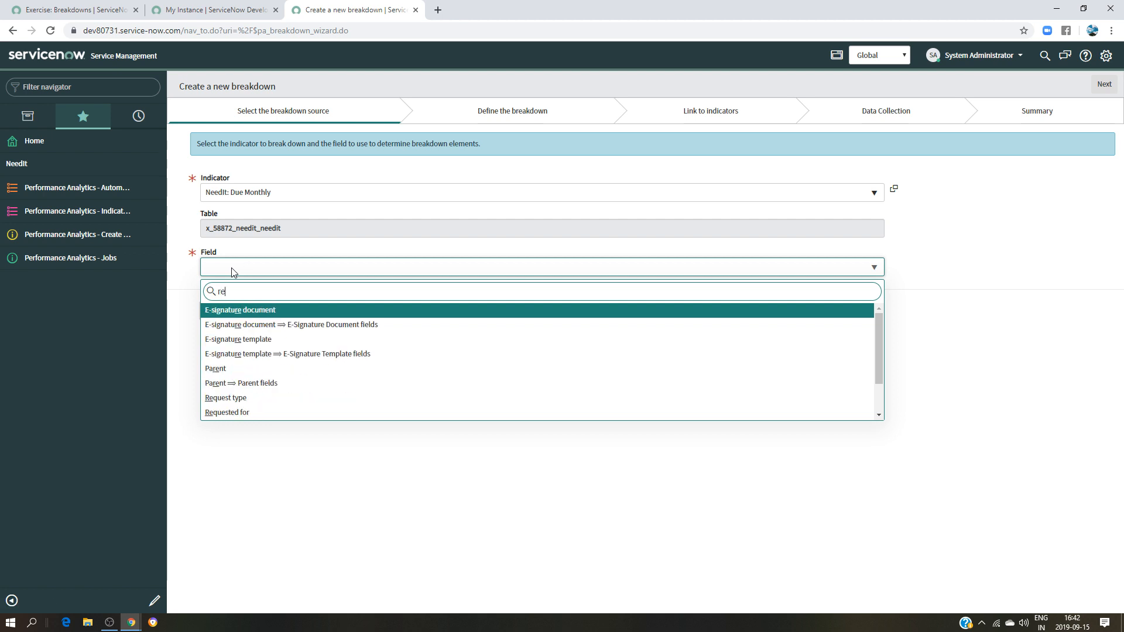
pyautogui.click(220, 412)
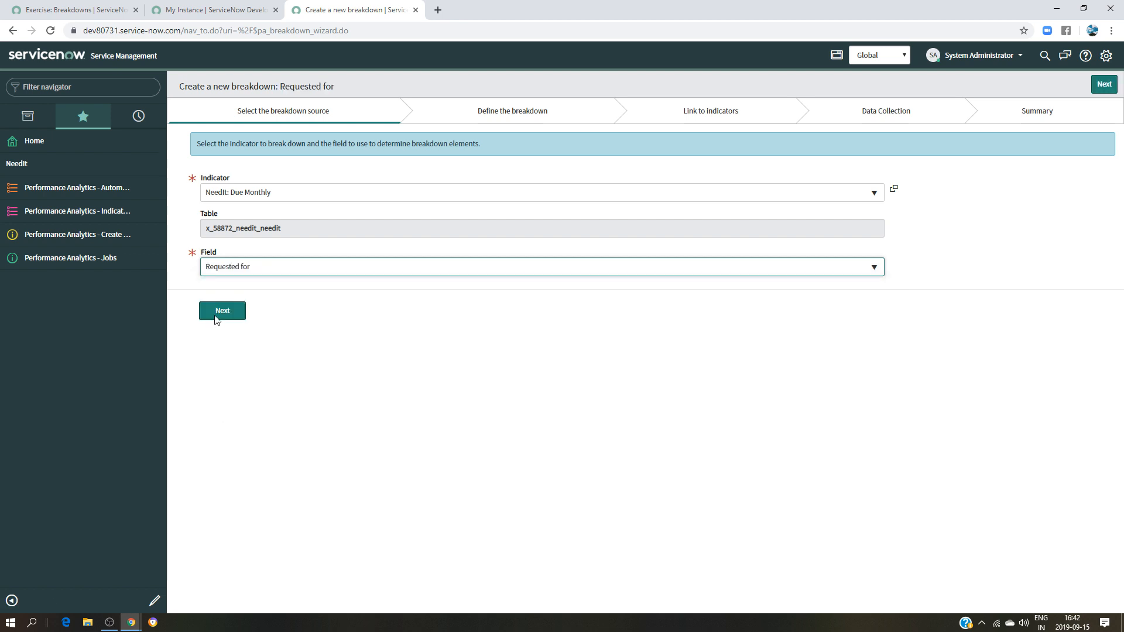
pyautogui.click(217, 316)
# - Keep the default definition and linked indicator, set past data collection to 90 days ago, and apply the Requested for breakdown
pyautogui.click(226, 362)
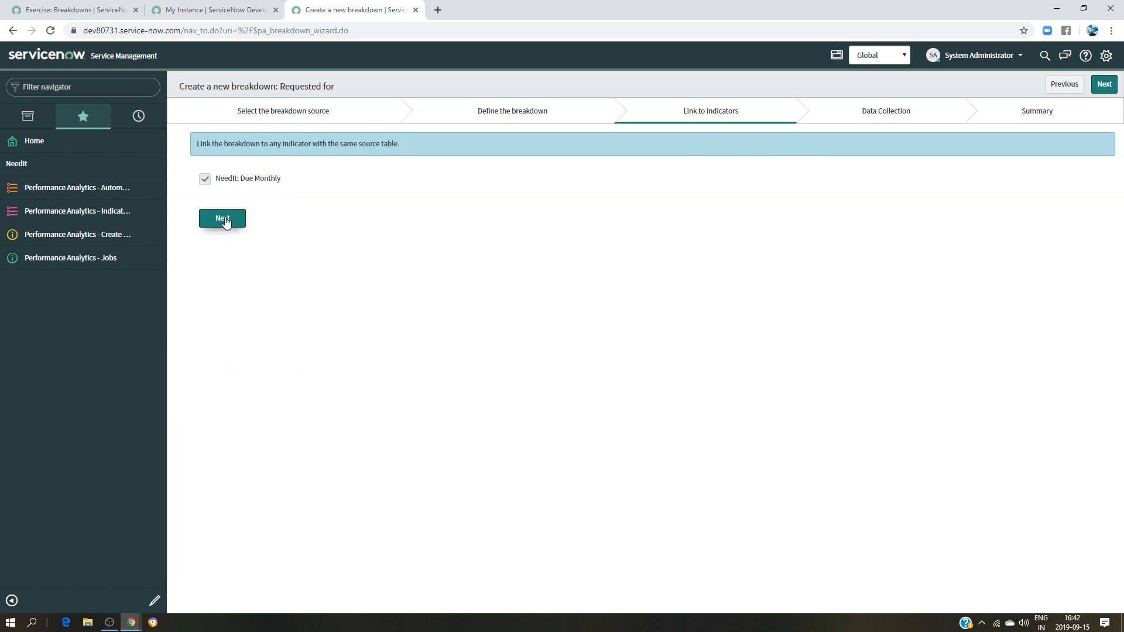
pyautogui.click(223, 220)
pyautogui.click(283, 198)
pyautogui.click(269, 234)
pyautogui.click(222, 241)
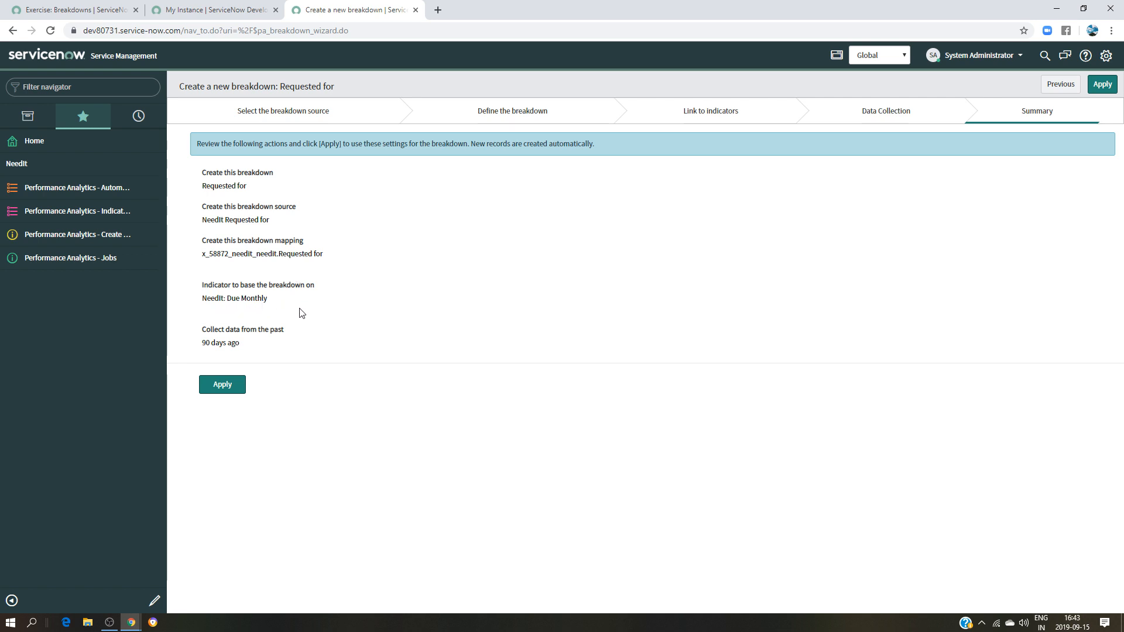
pyautogui.click(222, 387)
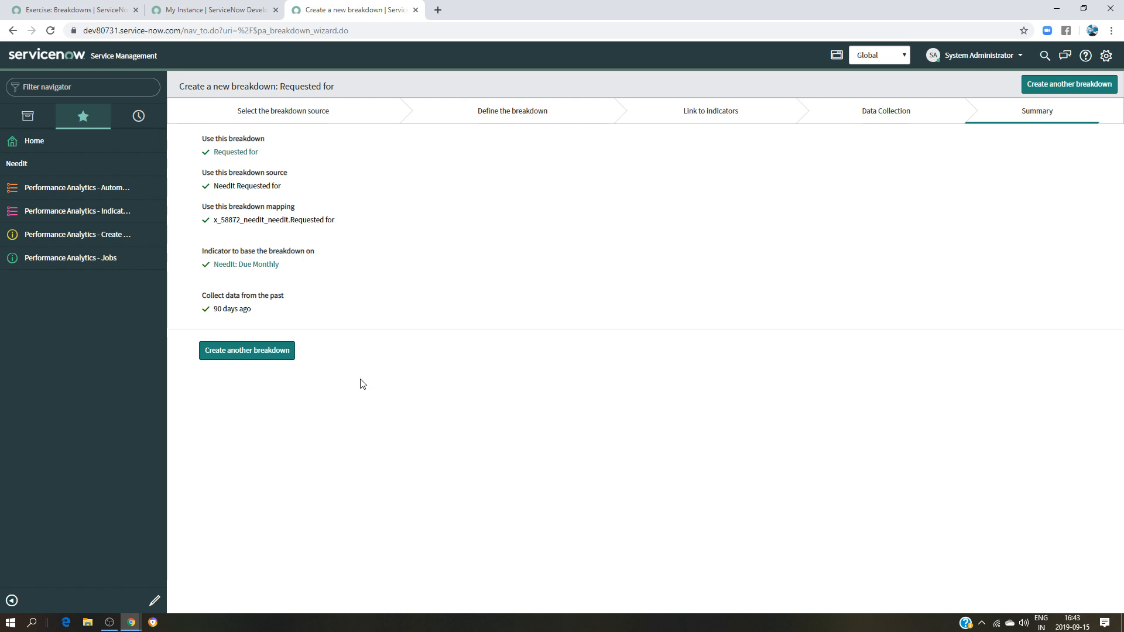
# - Open the NeedIt Historical Data scheduled data collection job and execute it immediately
pyautogui.click(61, 263)
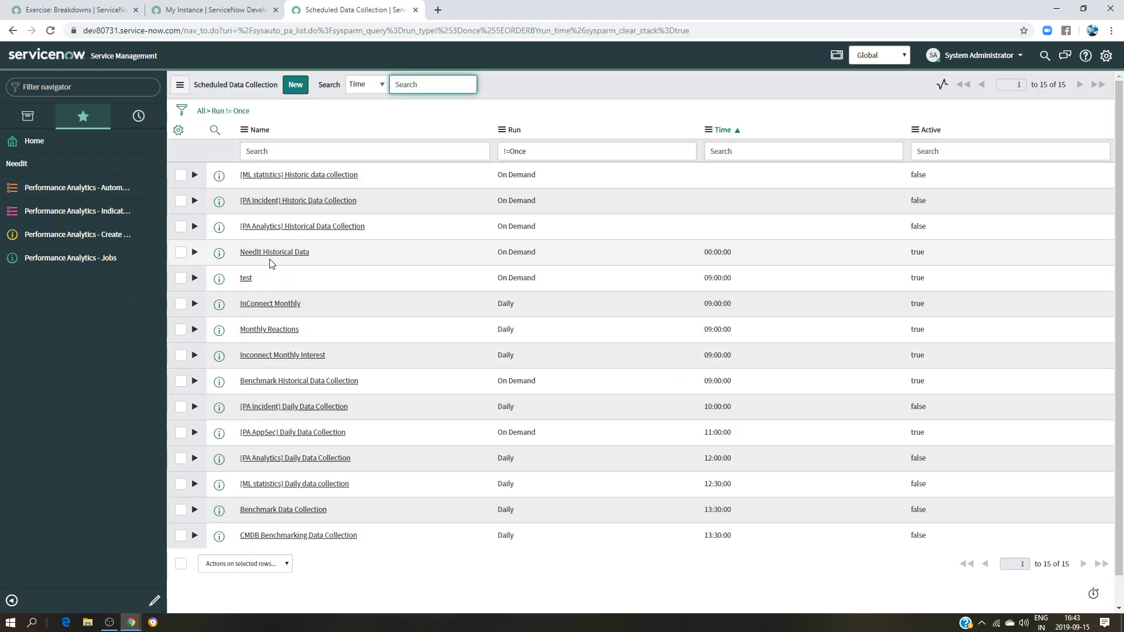
pyautogui.click(274, 253)
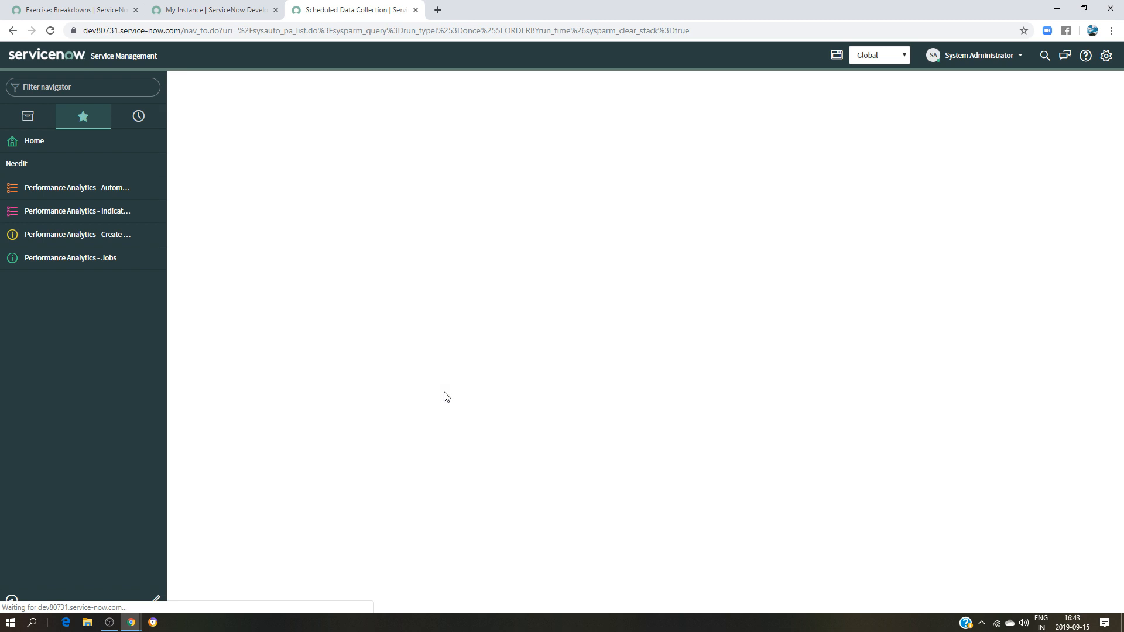
pyautogui.scroll(-3, 547, 359)
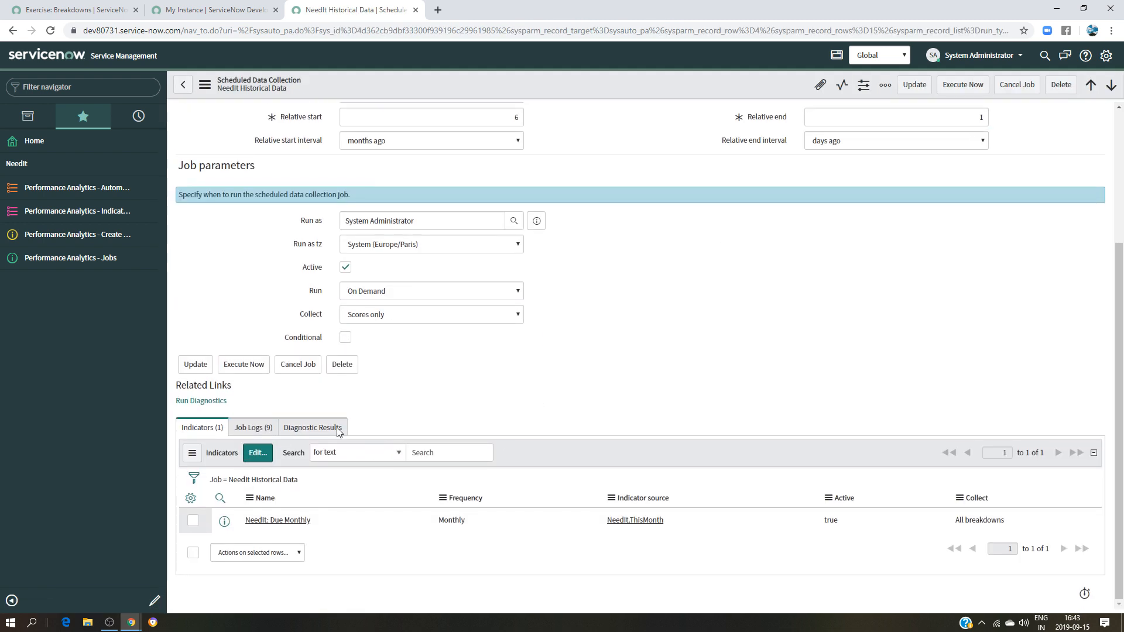
pyautogui.click(243, 364)
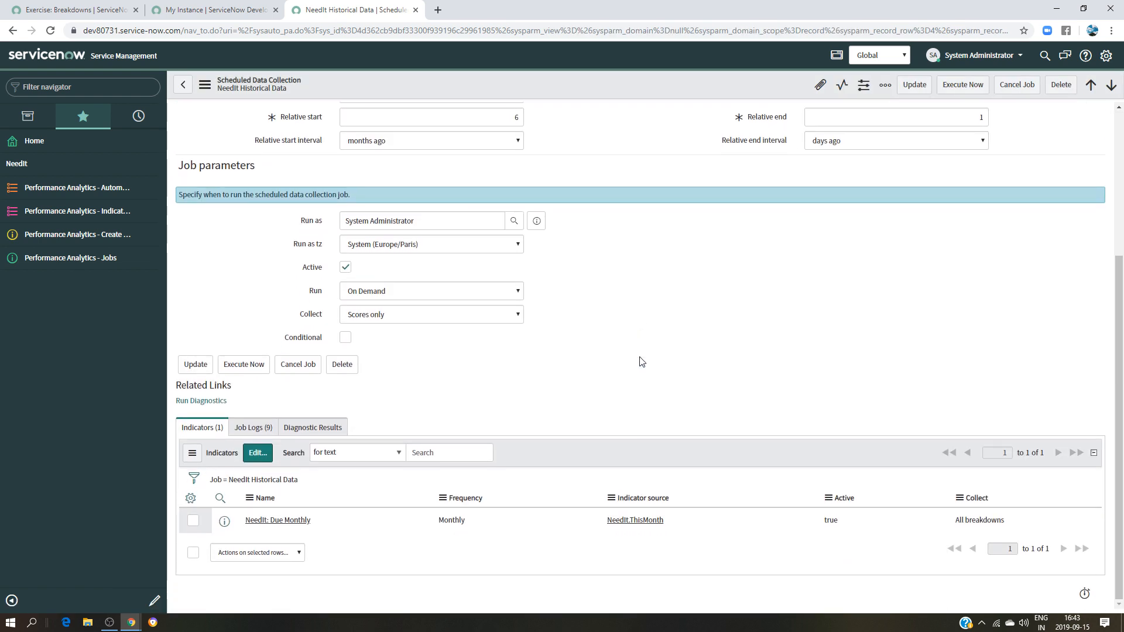
# - Reload the NeedIt Historical Data record and examine its job logs for the state of the latest run
pyautogui.click(51, 31)
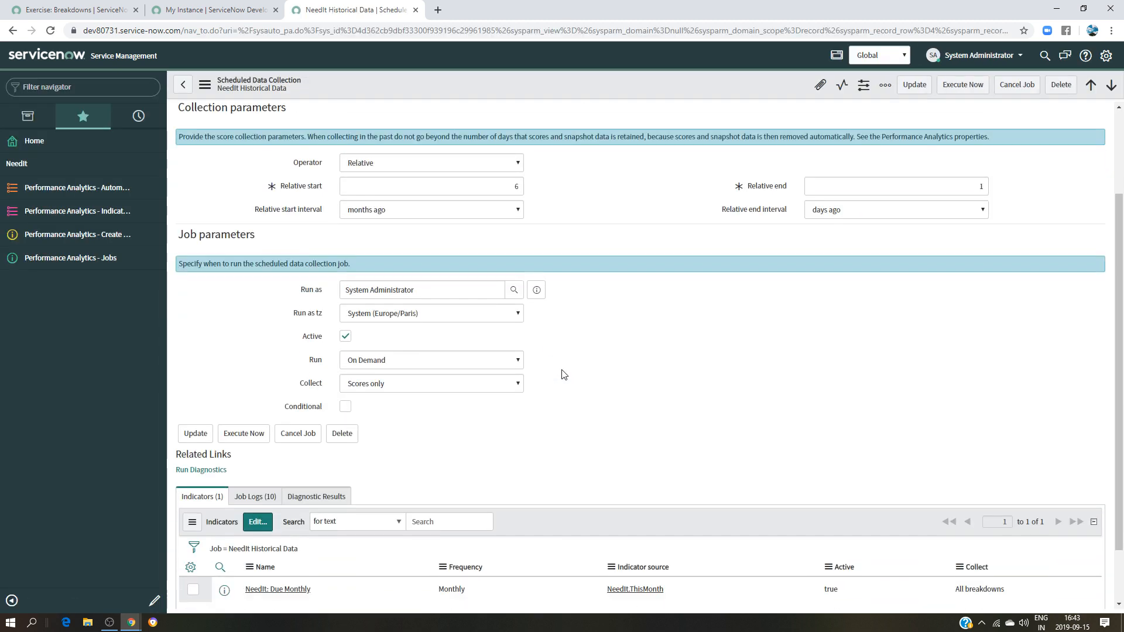
pyautogui.click(258, 434)
pyautogui.scroll(-3, 538, 445)
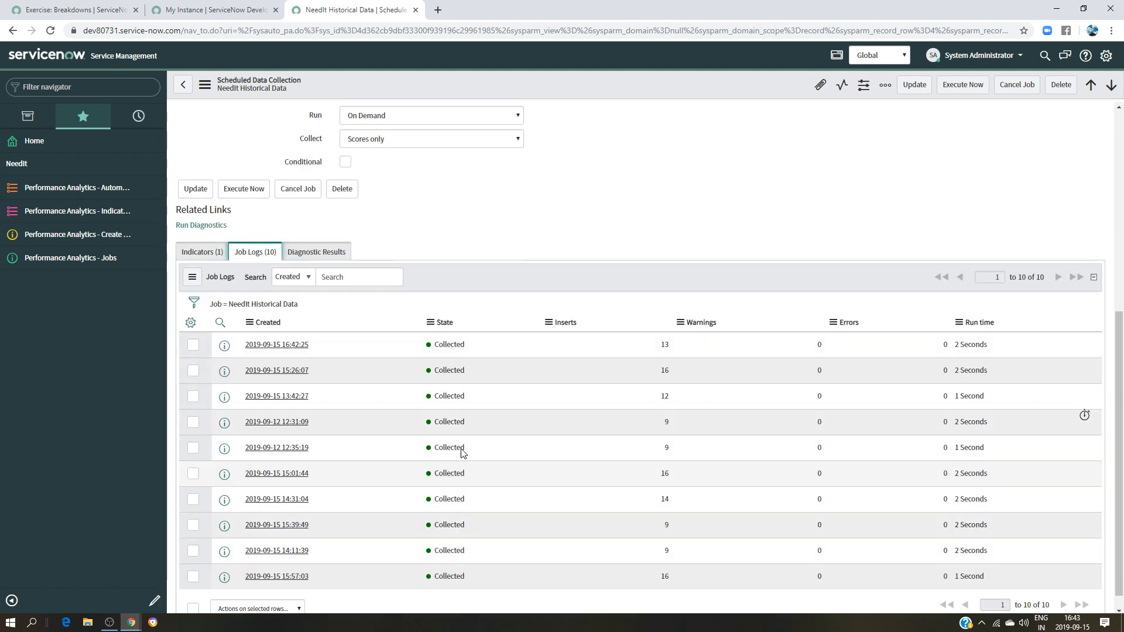
# - Open the NeedIt.ThisMonth indicator source from the indicators linked to the NeedIt Historical Data job
pyautogui.scroll(6, 435, 497)
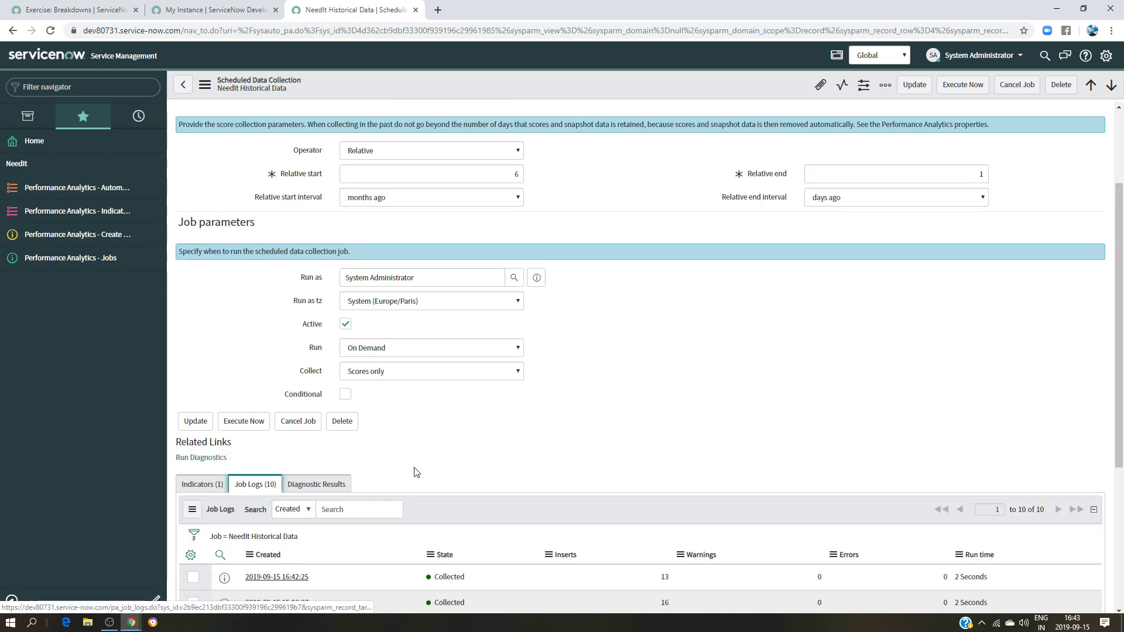
pyautogui.scroll(-5, 469, 466)
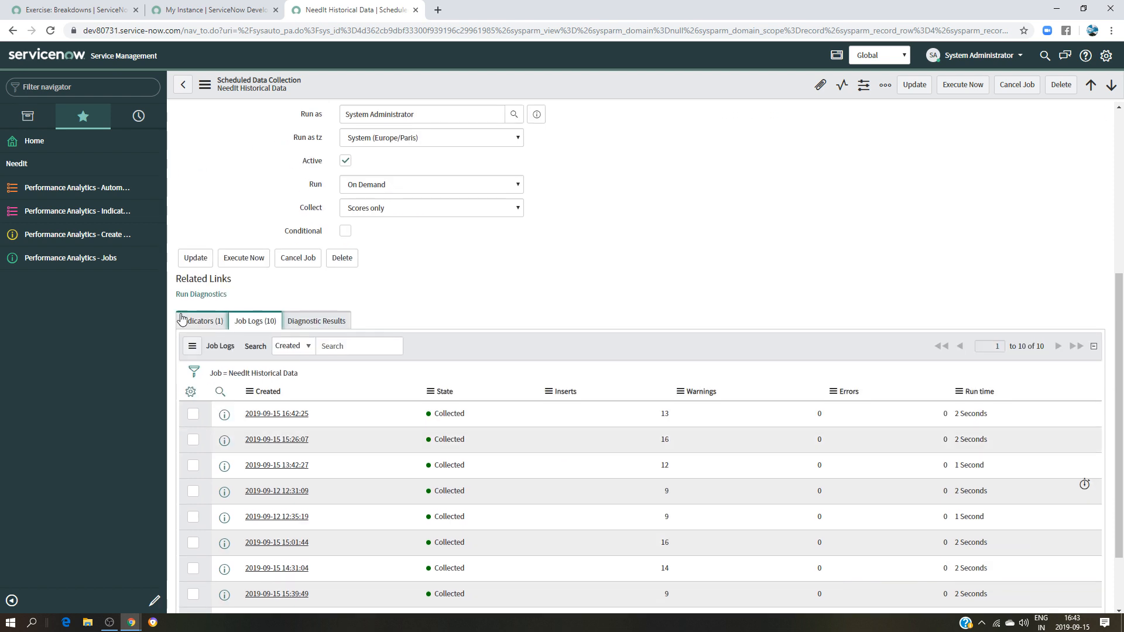
pyautogui.click(219, 327)
pyautogui.click(635, 414)
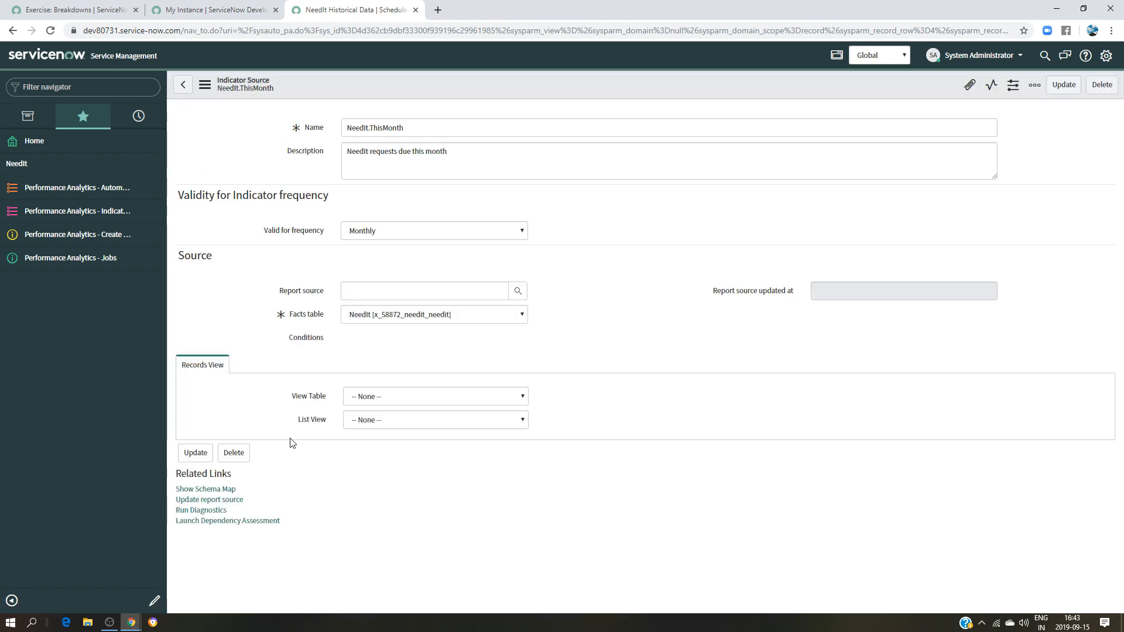
# - Open the NeedIt: Due Monthly indicator from the indicator source and show it in the Analytics Hub
pyautogui.scroll(-2, 293, 443)
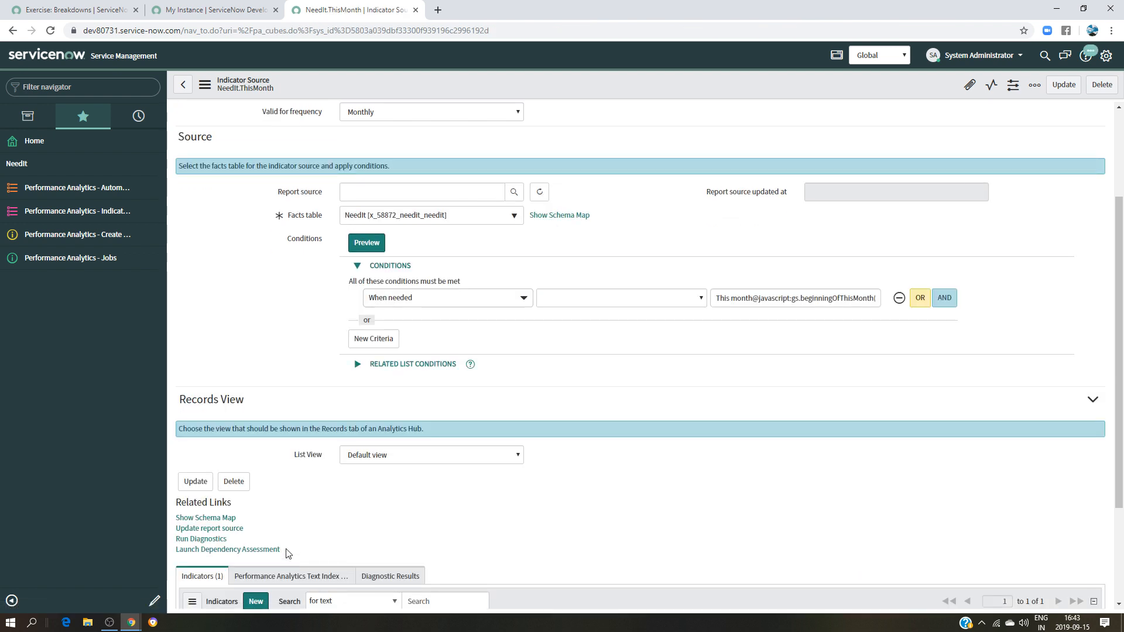
pyautogui.scroll(-3, 286, 535)
pyautogui.click(286, 525)
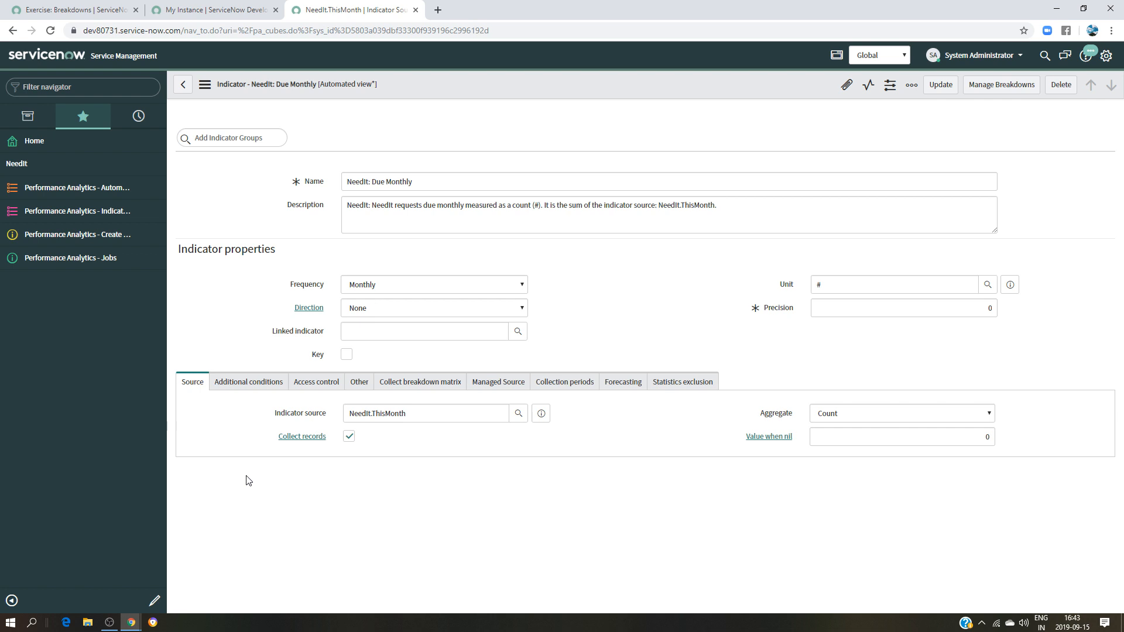
pyautogui.scroll(-1, 344, 506)
pyautogui.scroll(-3, 344, 506)
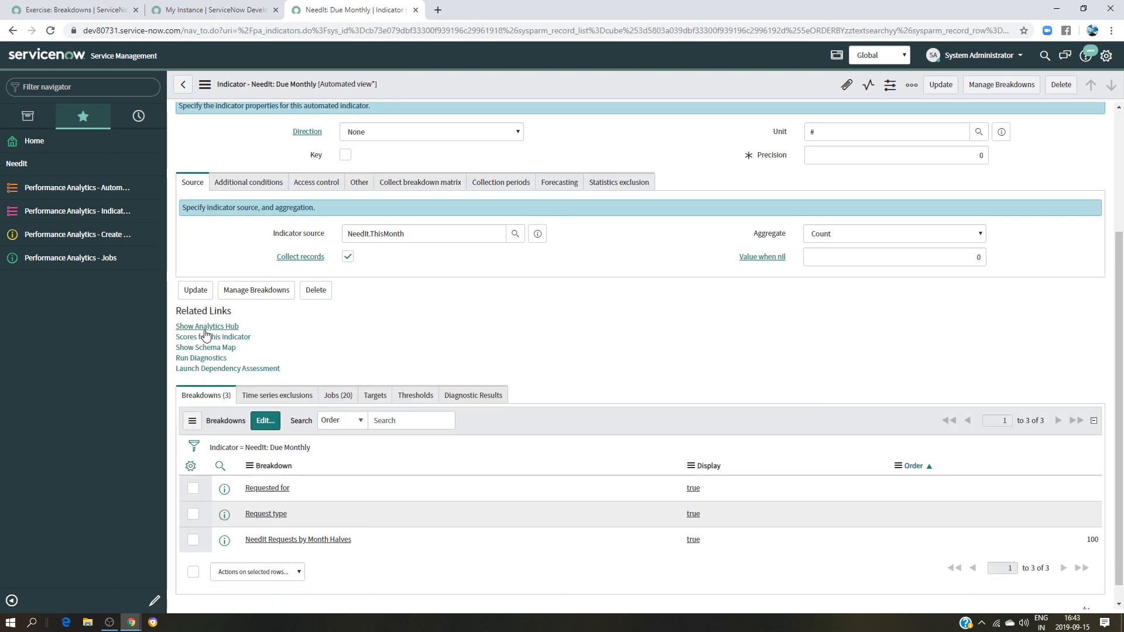
pyautogui.click(205, 328)
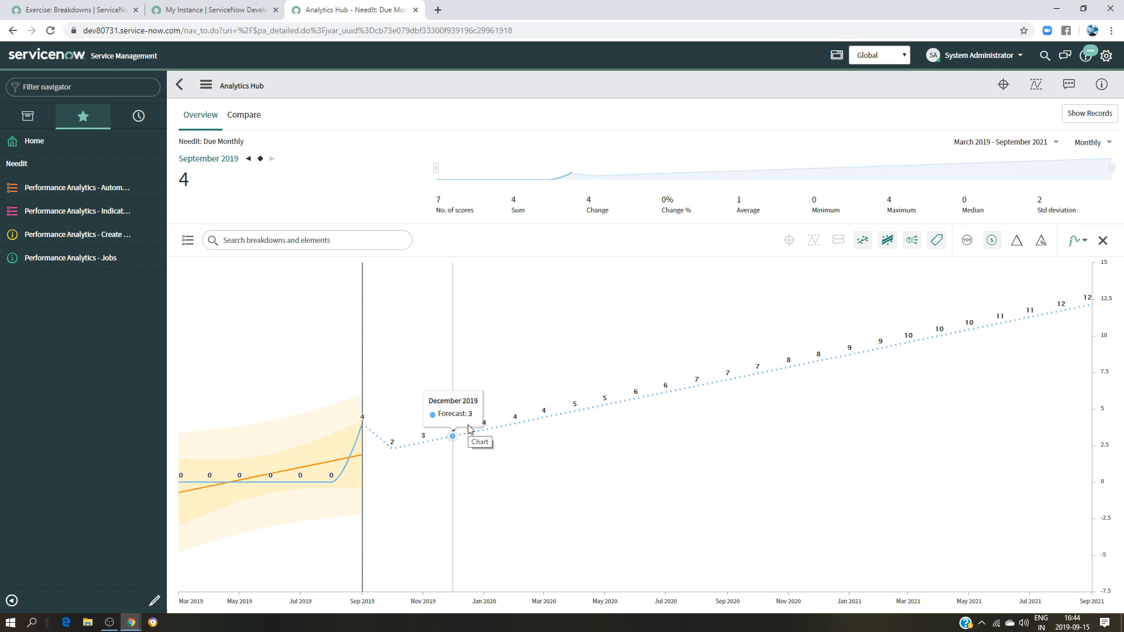
# - Open the developer instance in a separate browser tab and list all NeedIt records to review their Requested for and Request type values
pyautogui.hotkey('ctrl', 'shift', 'Tab')
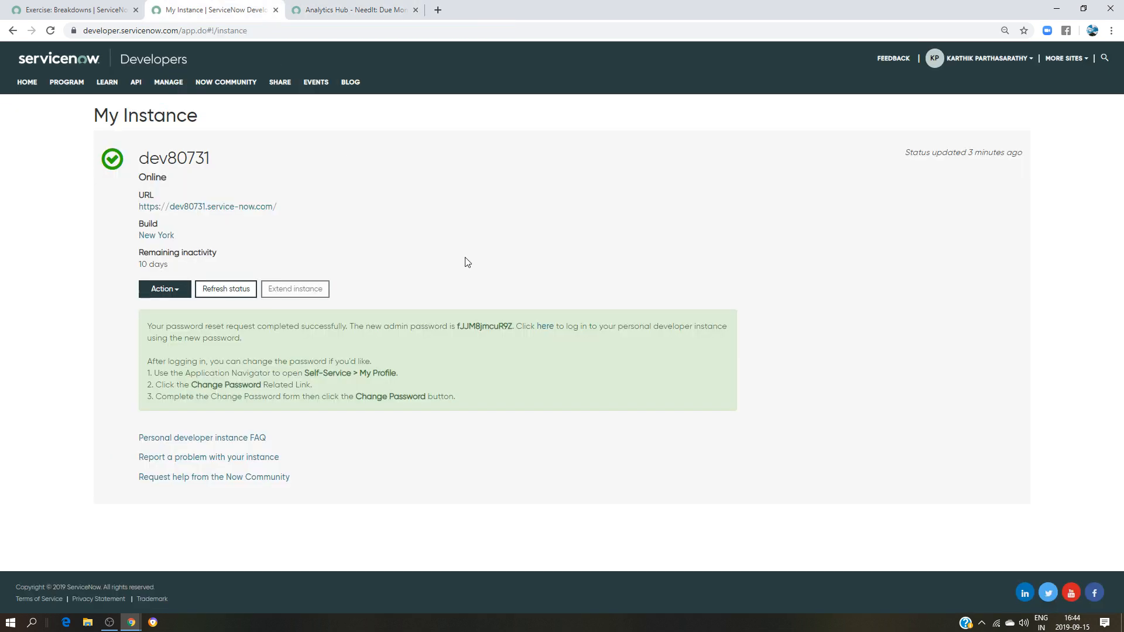
pyautogui.click(546, 327)
pyautogui.hotkey('ctrl', 'Tab')
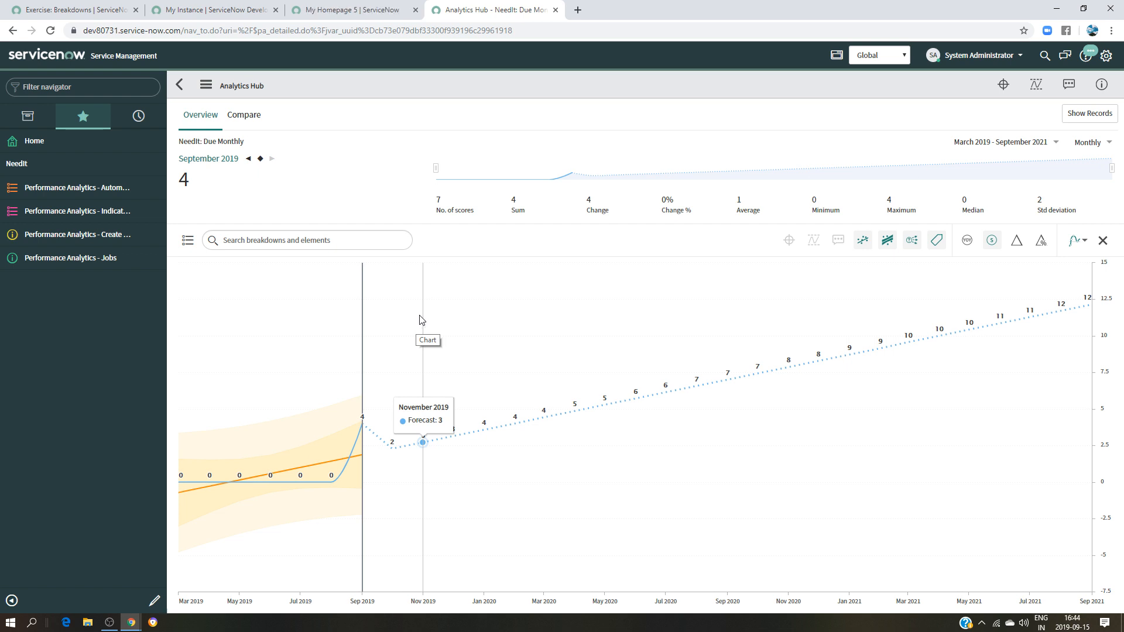
pyautogui.click(356, 10)
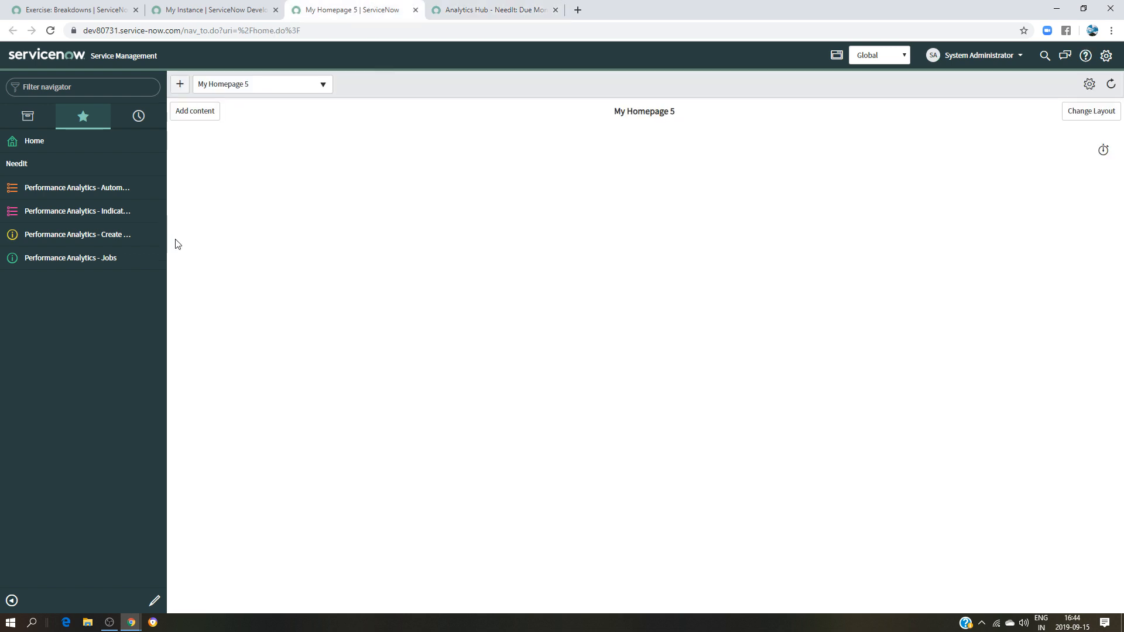
pyautogui.click(39, 165)
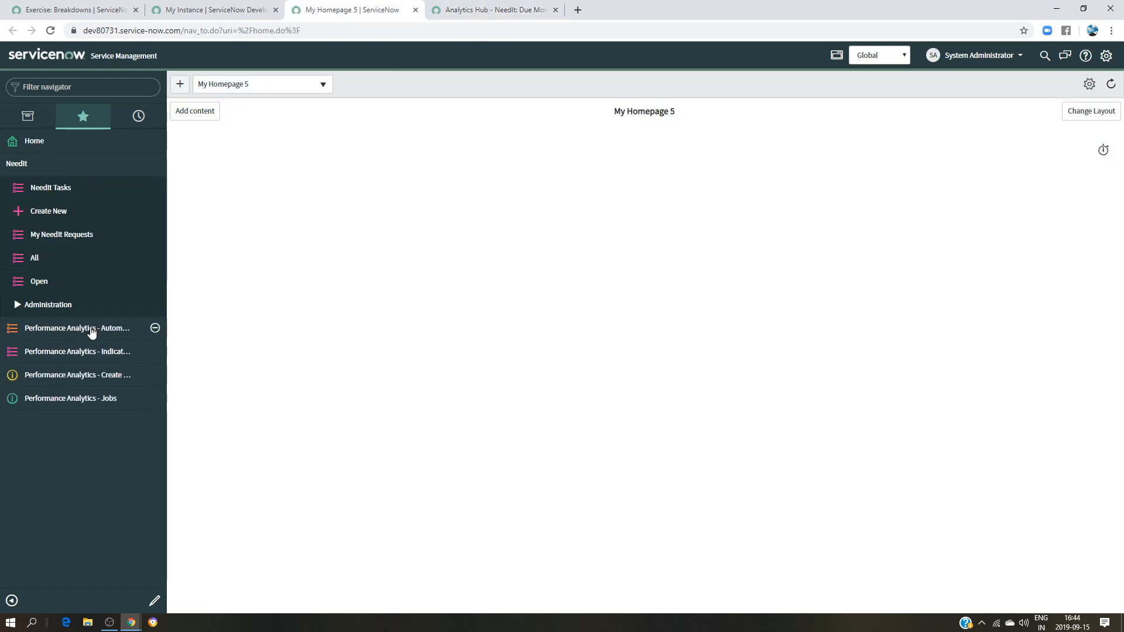
pyautogui.click(68, 261)
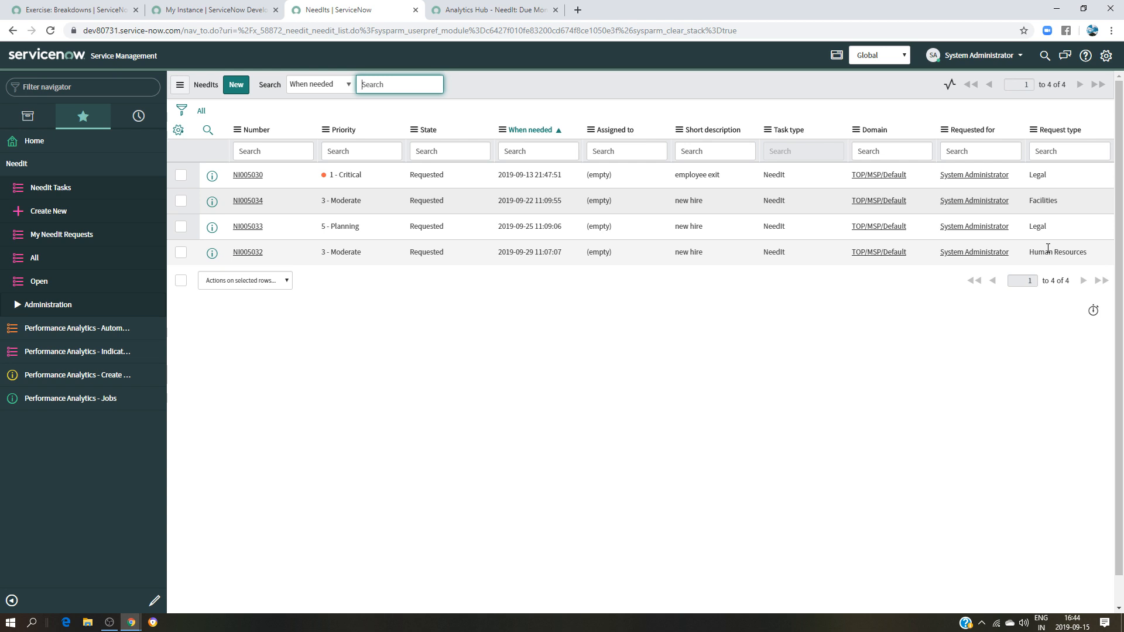
# - Return to the NeedIt: Due Monthly Analytics Hub and view the scores broken down by Requested for
pyautogui.click(503, 10)
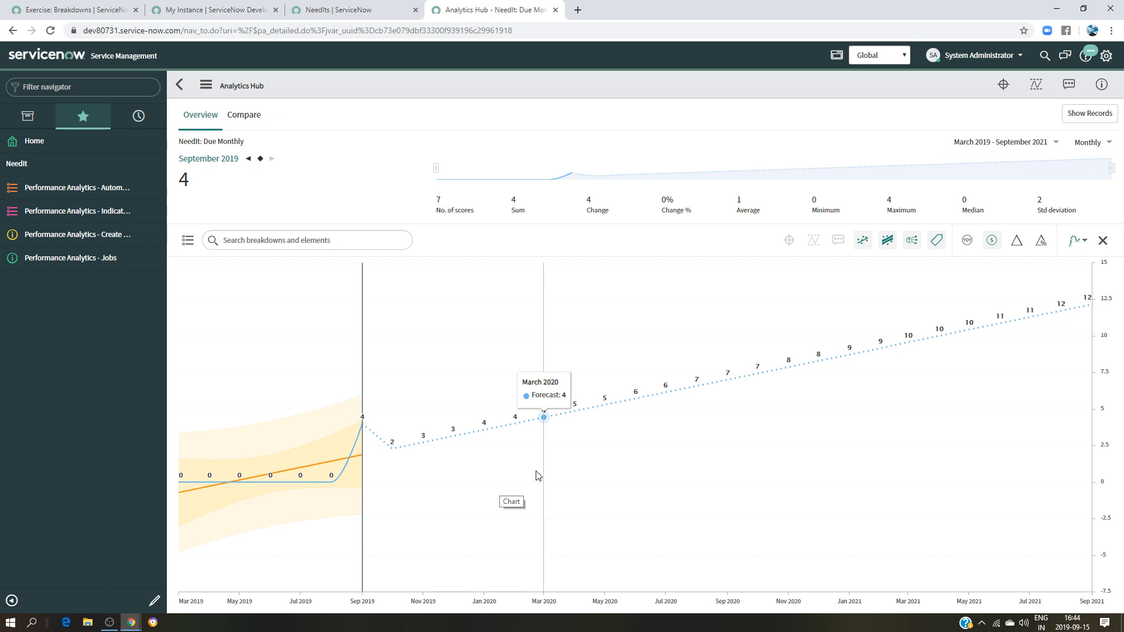
pyautogui.click(187, 243)
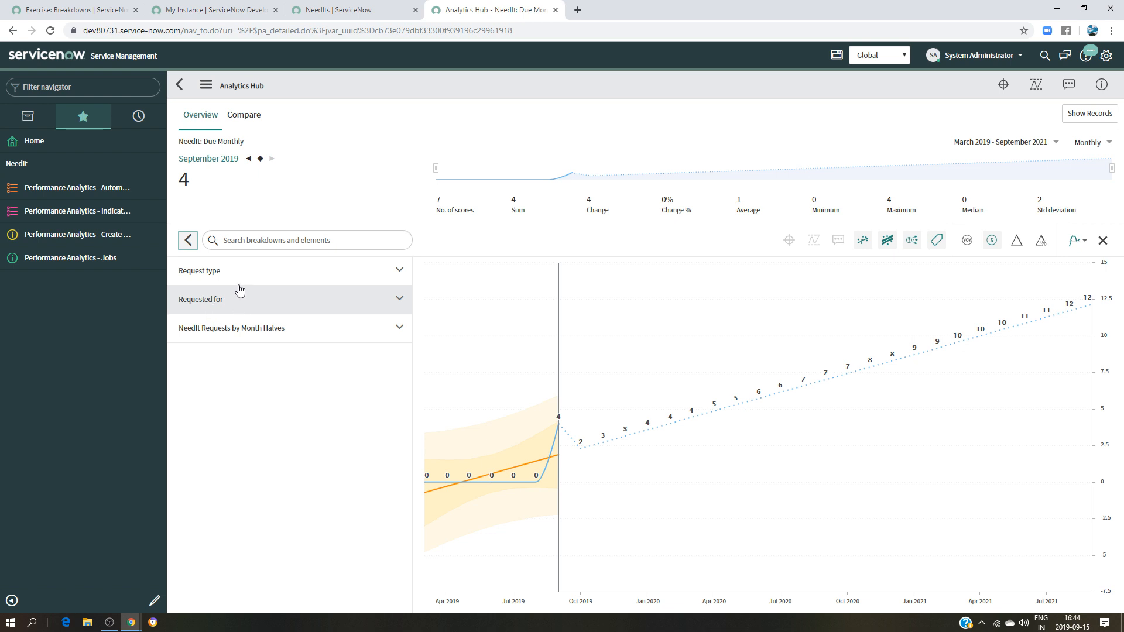
pyautogui.click(345, 302)
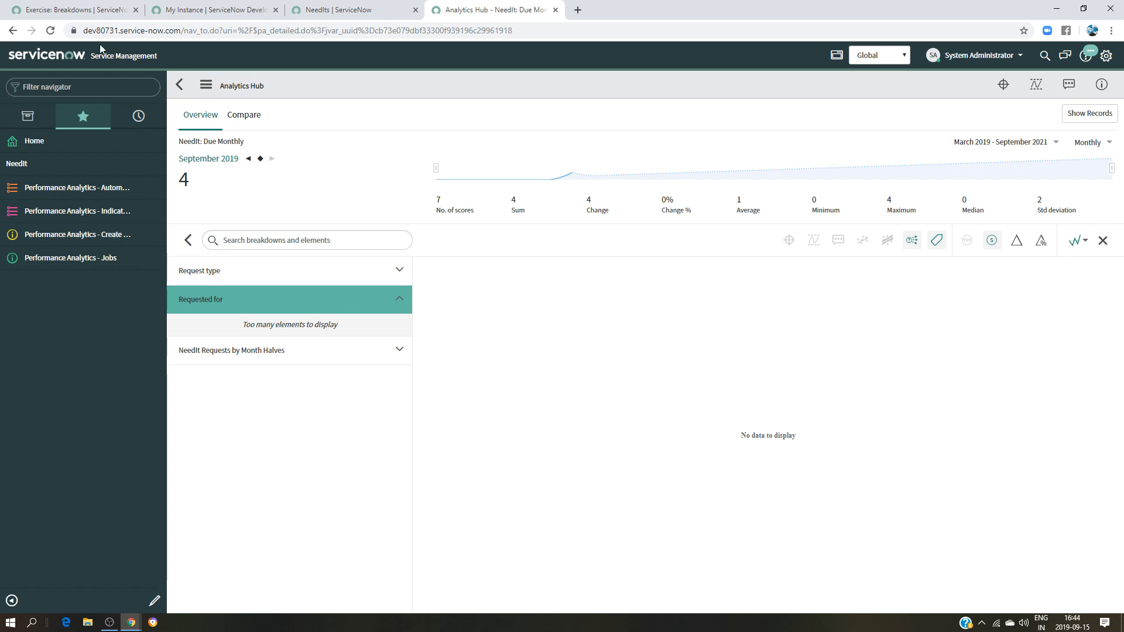
# - Reload the Analytics Hub and turn off the chart's trend line, confidence bands and forecast
pyautogui.click(50, 31)
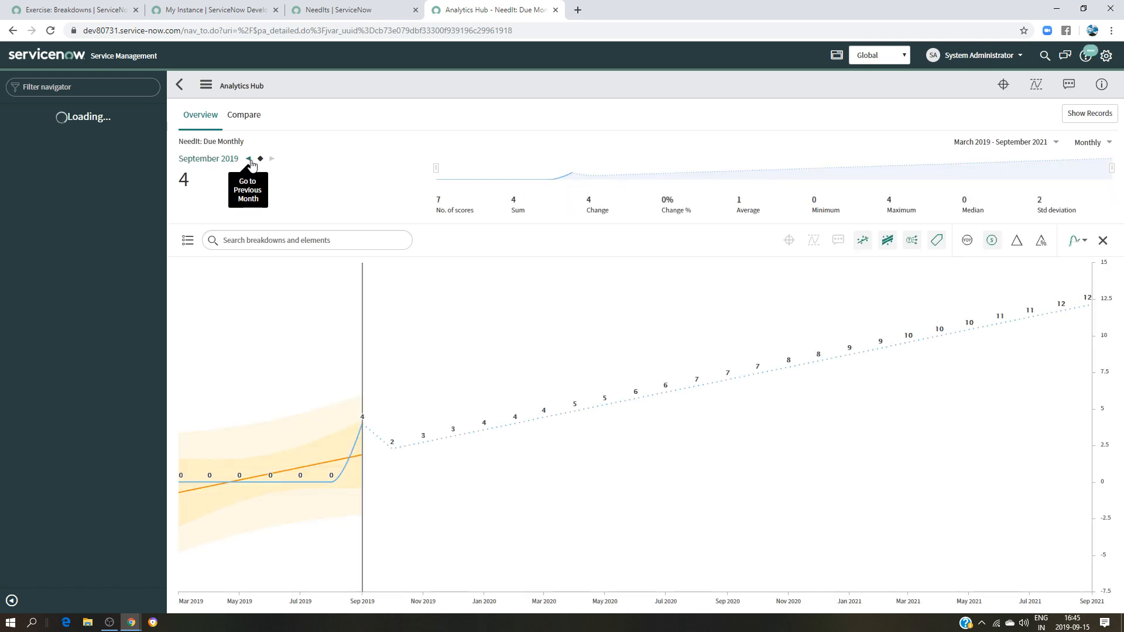
pyautogui.click(885, 244)
pyautogui.click(863, 243)
pyautogui.click(913, 242)
# - Show the available breakdowns and expand Requested for to examine its element scores and September 2019 chart value
pyautogui.click(187, 240)
pyautogui.click(214, 299)
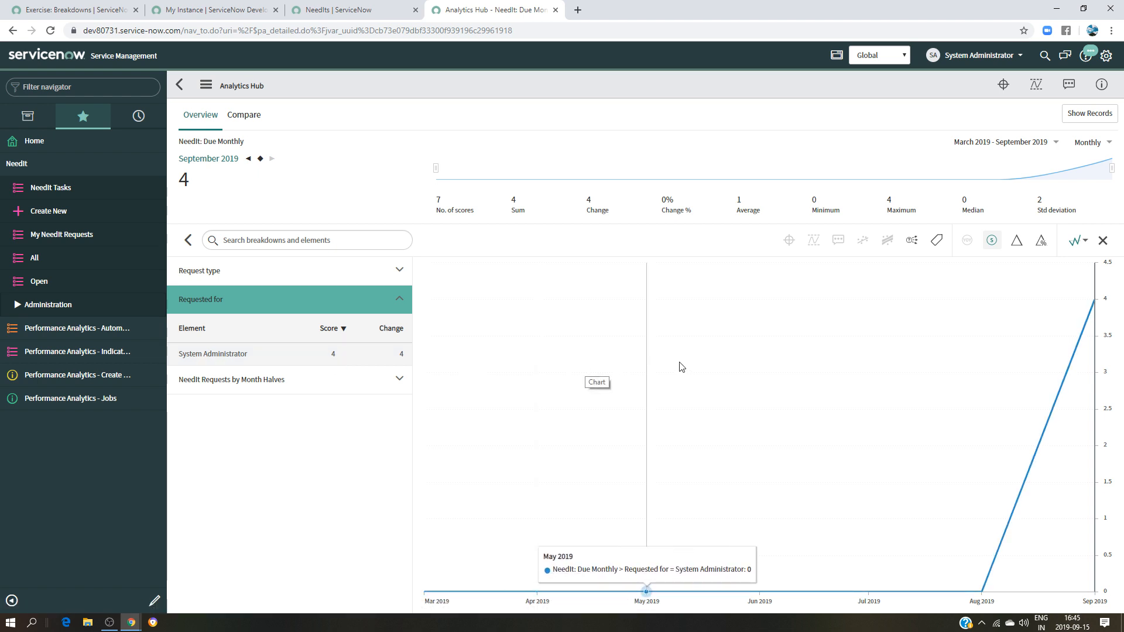
pyautogui.click(275, 302)
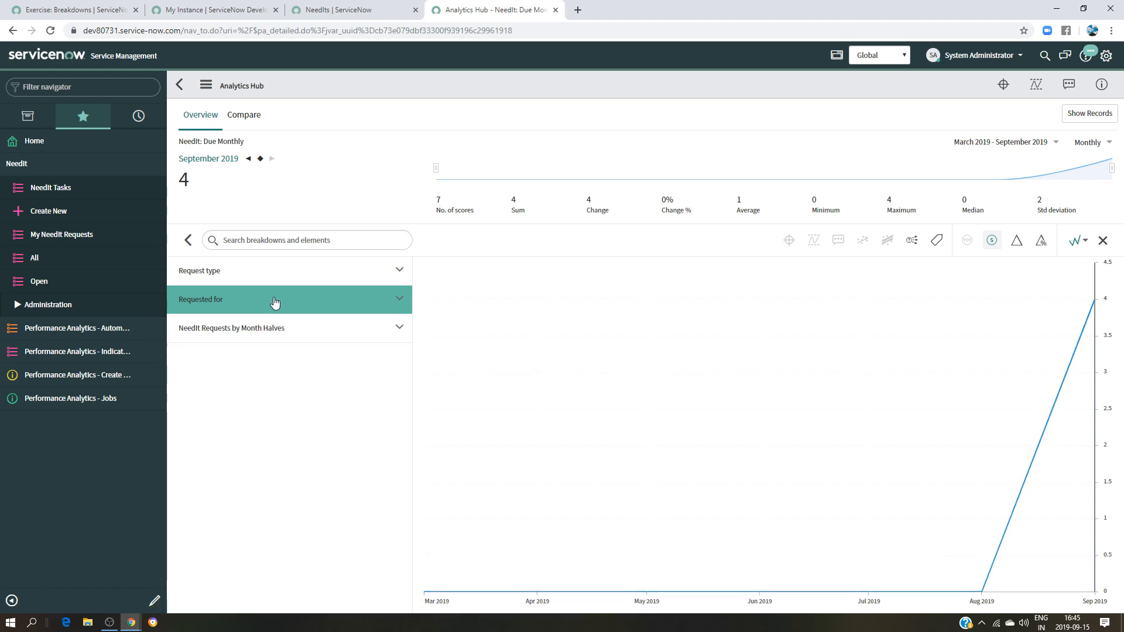
pyautogui.click(301, 307)
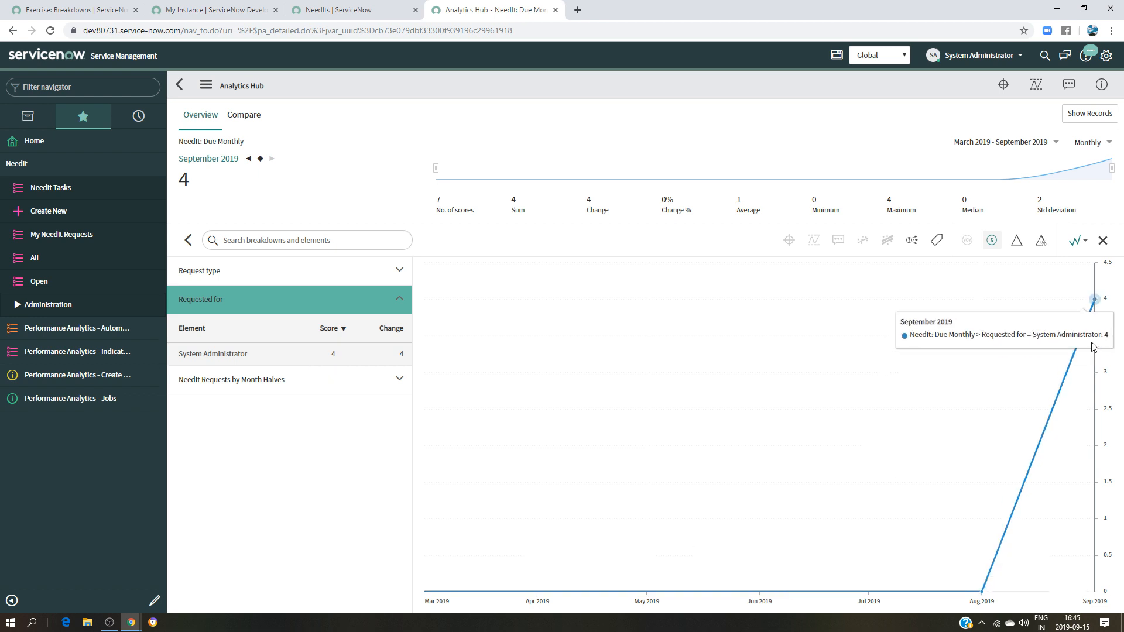
# - Break the indicator down by Request type, examine the September 2019 scores, and change the chart type to Column
pyautogui.click(253, 274)
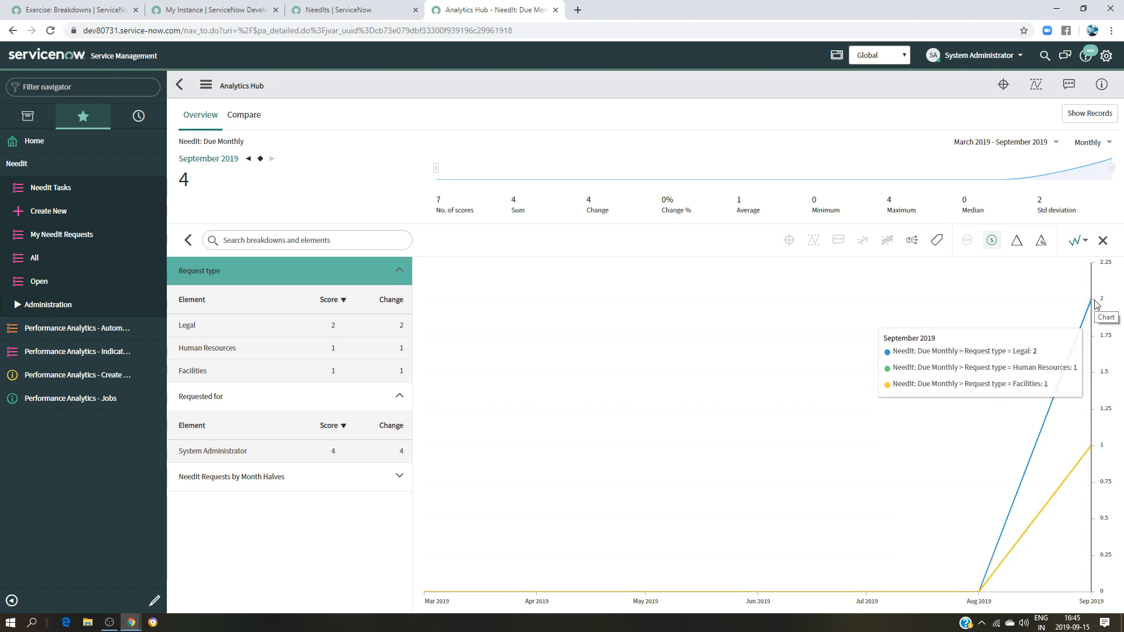
pyautogui.moveTo(1092, 307)
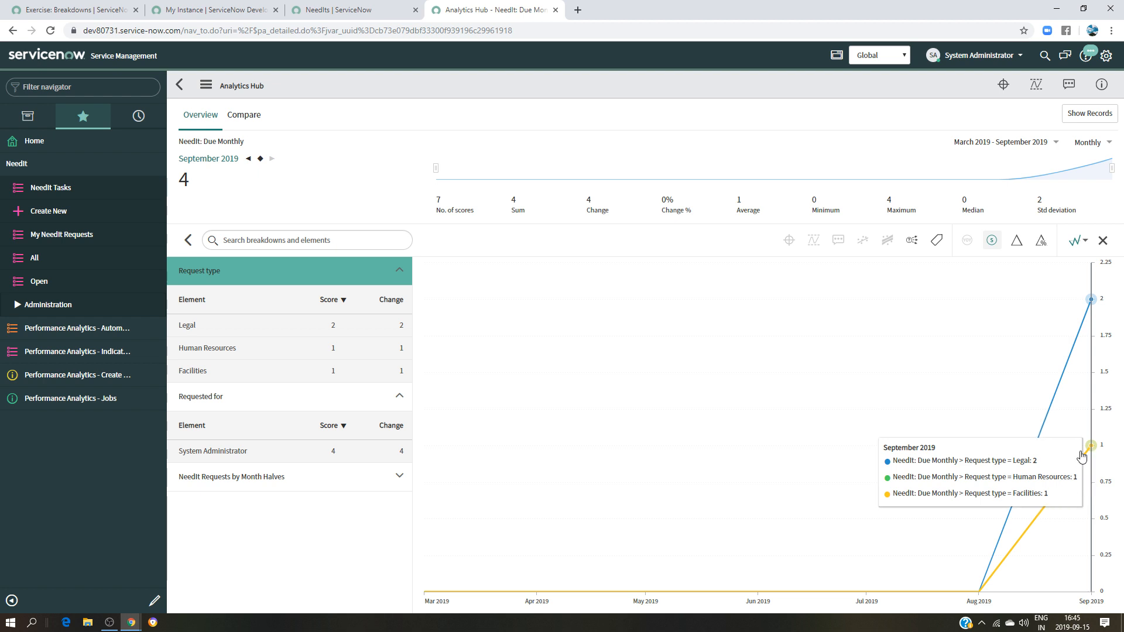
pyautogui.click(1078, 241)
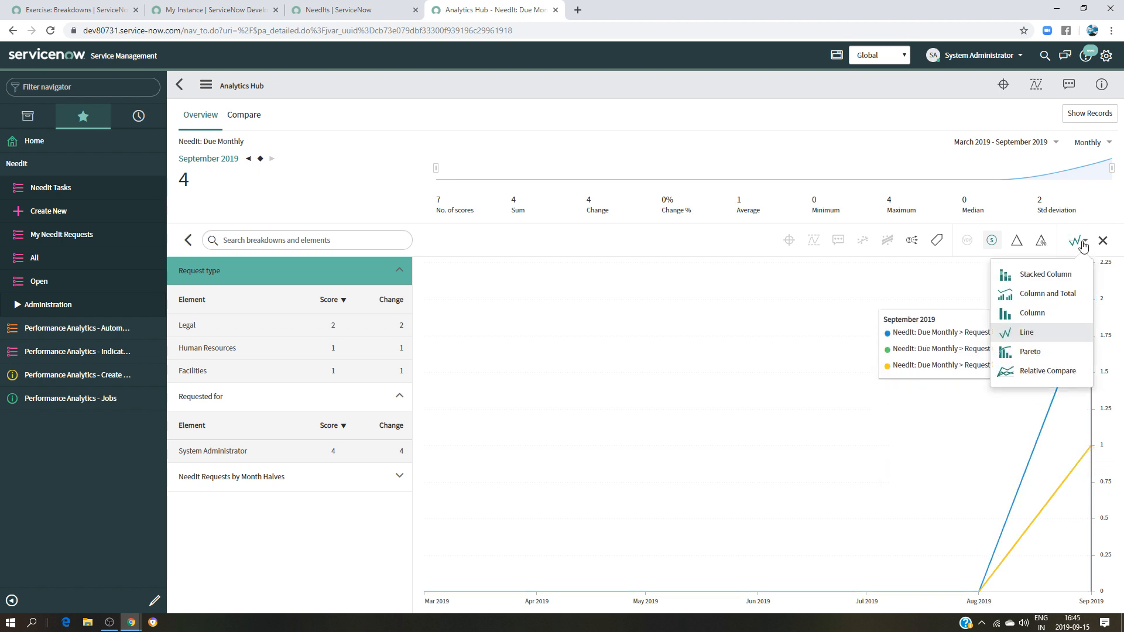
pyautogui.click(1027, 316)
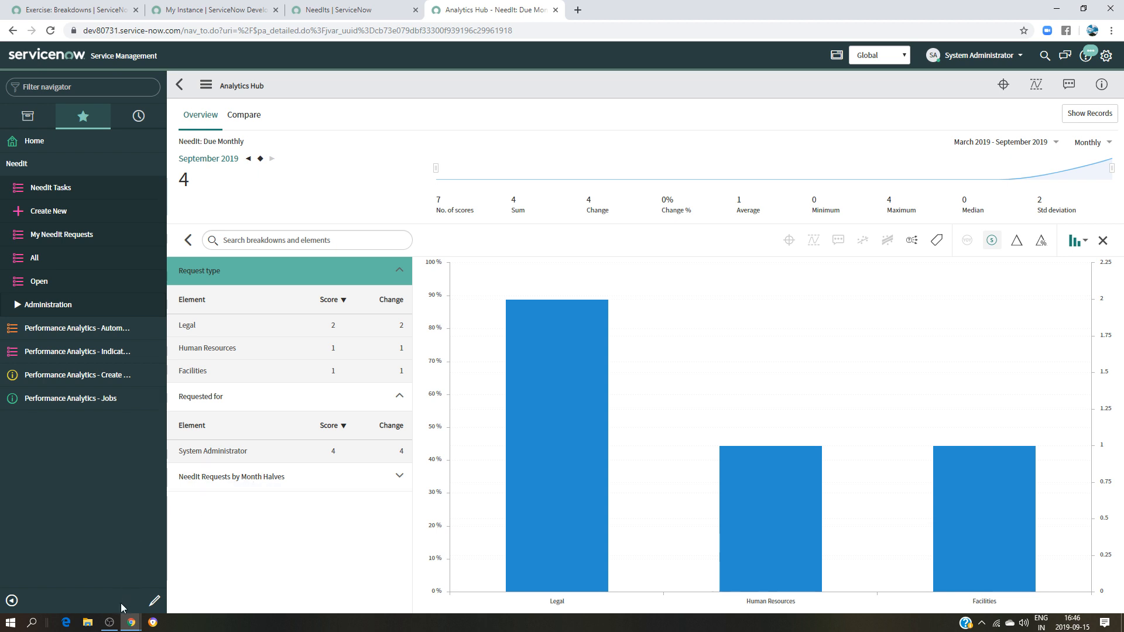
pyautogui.click(110, 623)
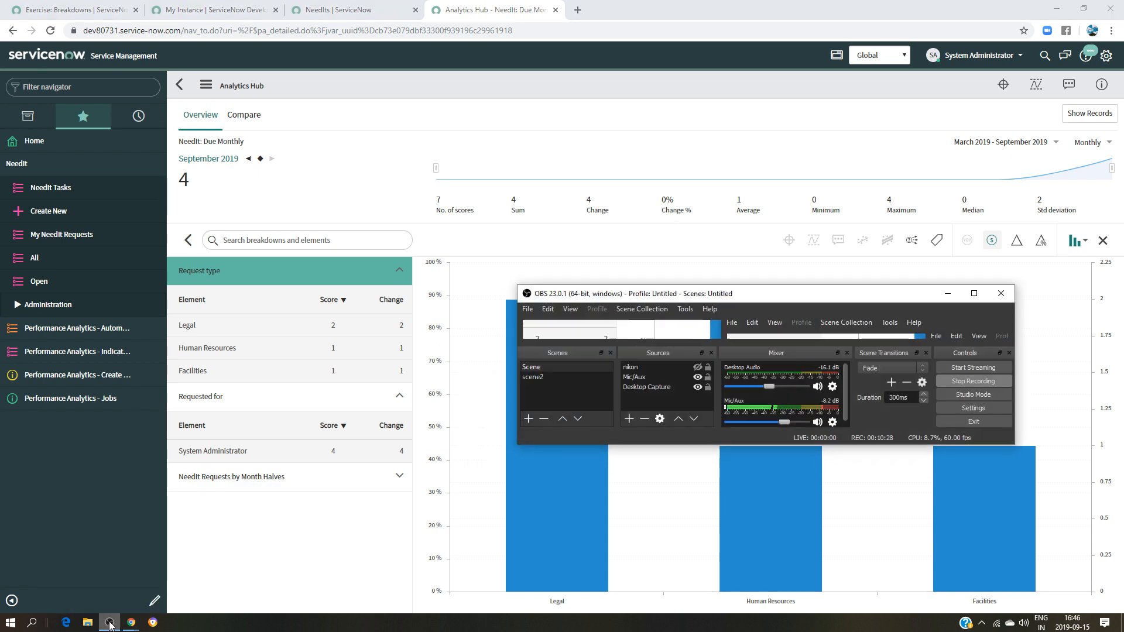